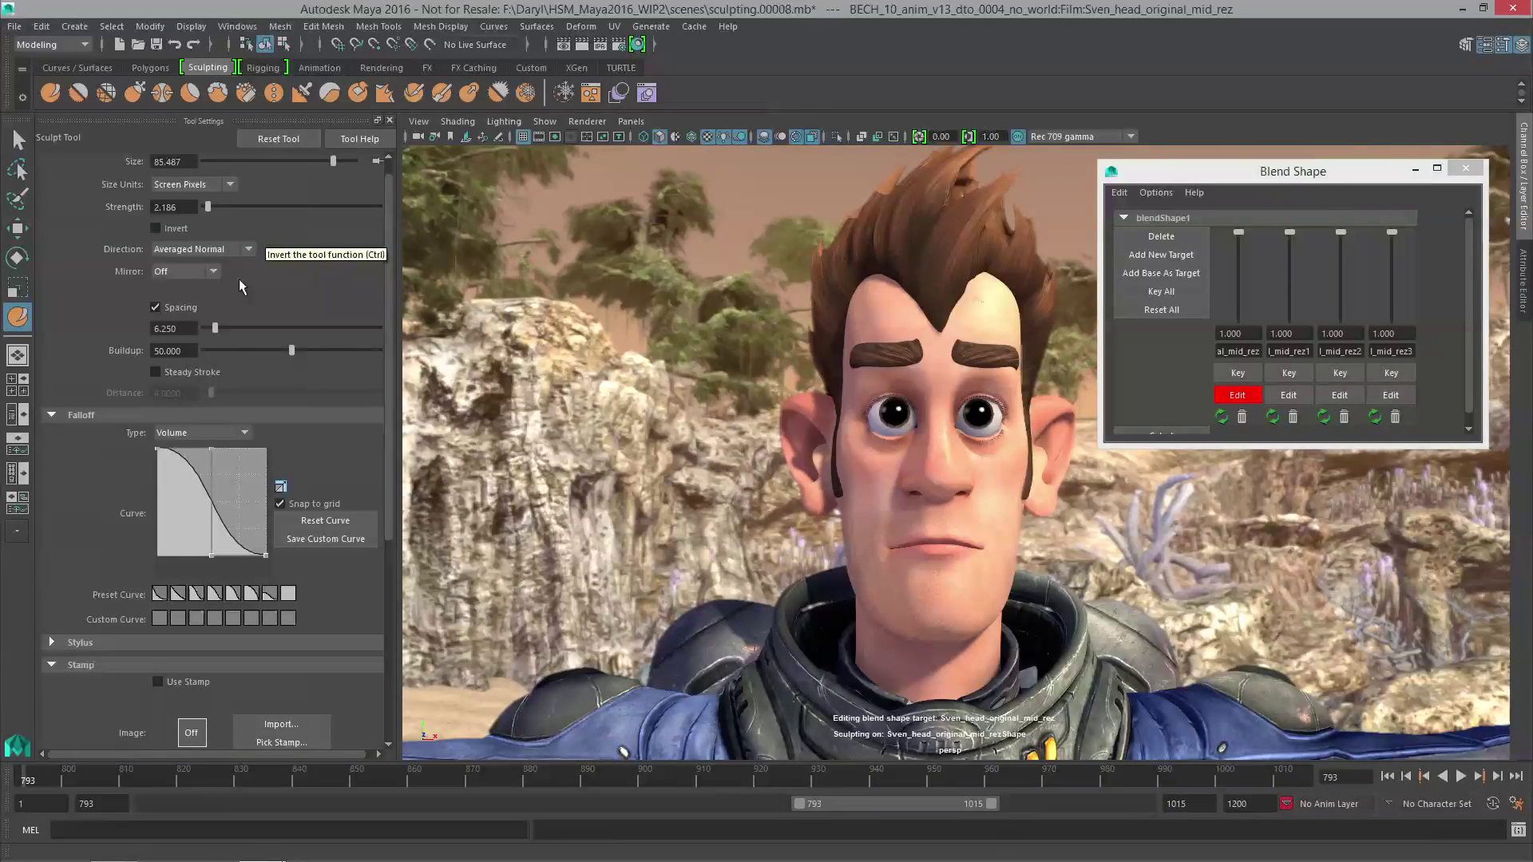
# Reshape the lower part of the sculpt brush's Volume falloff curve by raising its end tangent handle.
pyautogui.moveTo(211, 549); pyautogui.dragTo(229, 515)
pyautogui.moveTo(392, 452); pyautogui.dragTo(387, 559)
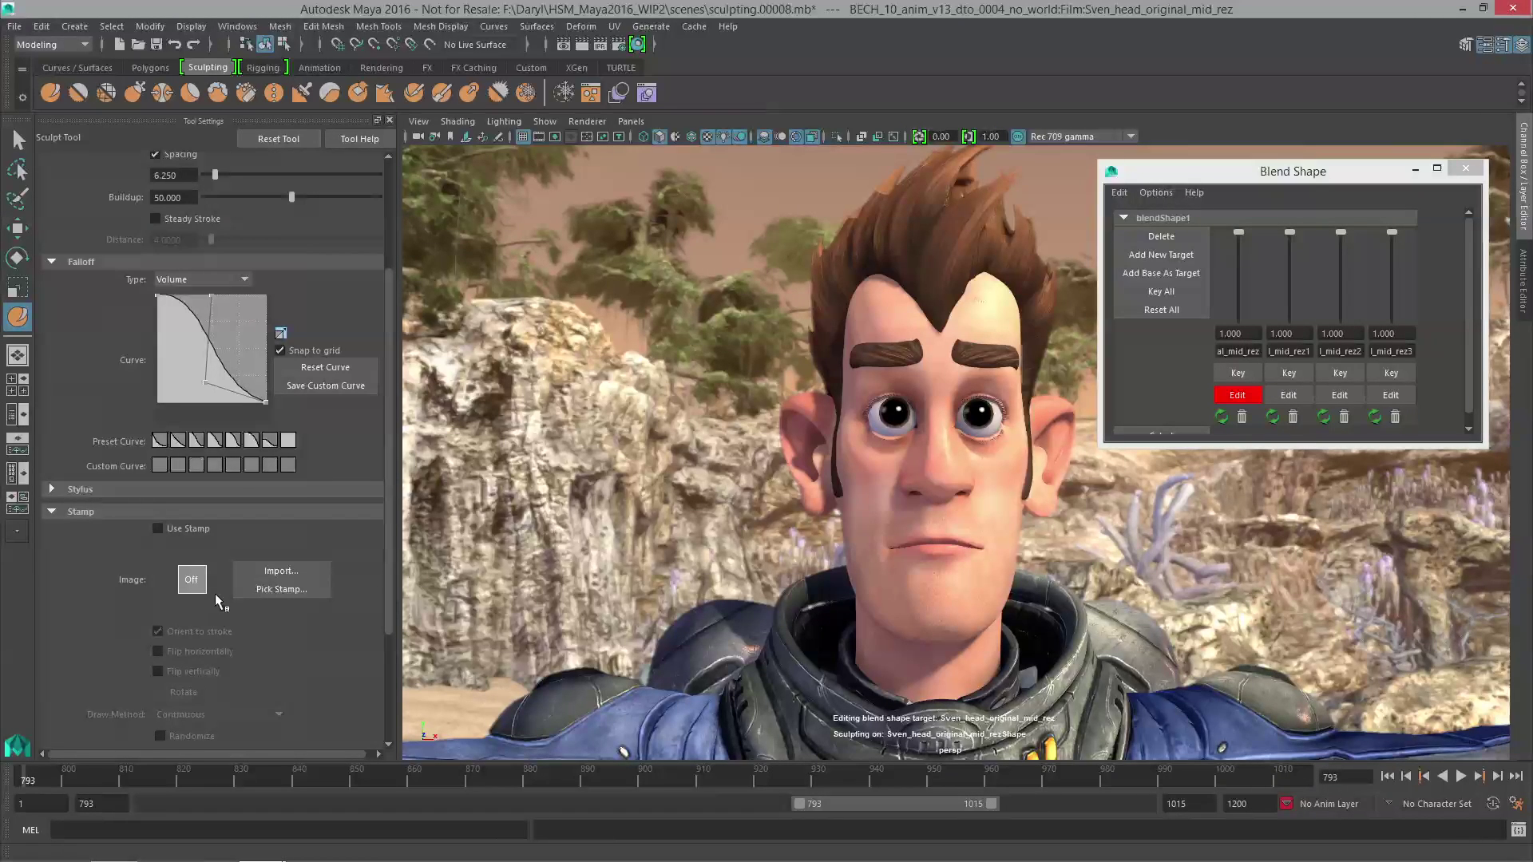
pyautogui.keyDown('alt'); pyautogui.moveTo(852, 422); pyautogui.dragTo(779, 451, button='right'); pyautogui.keyUp('alt')
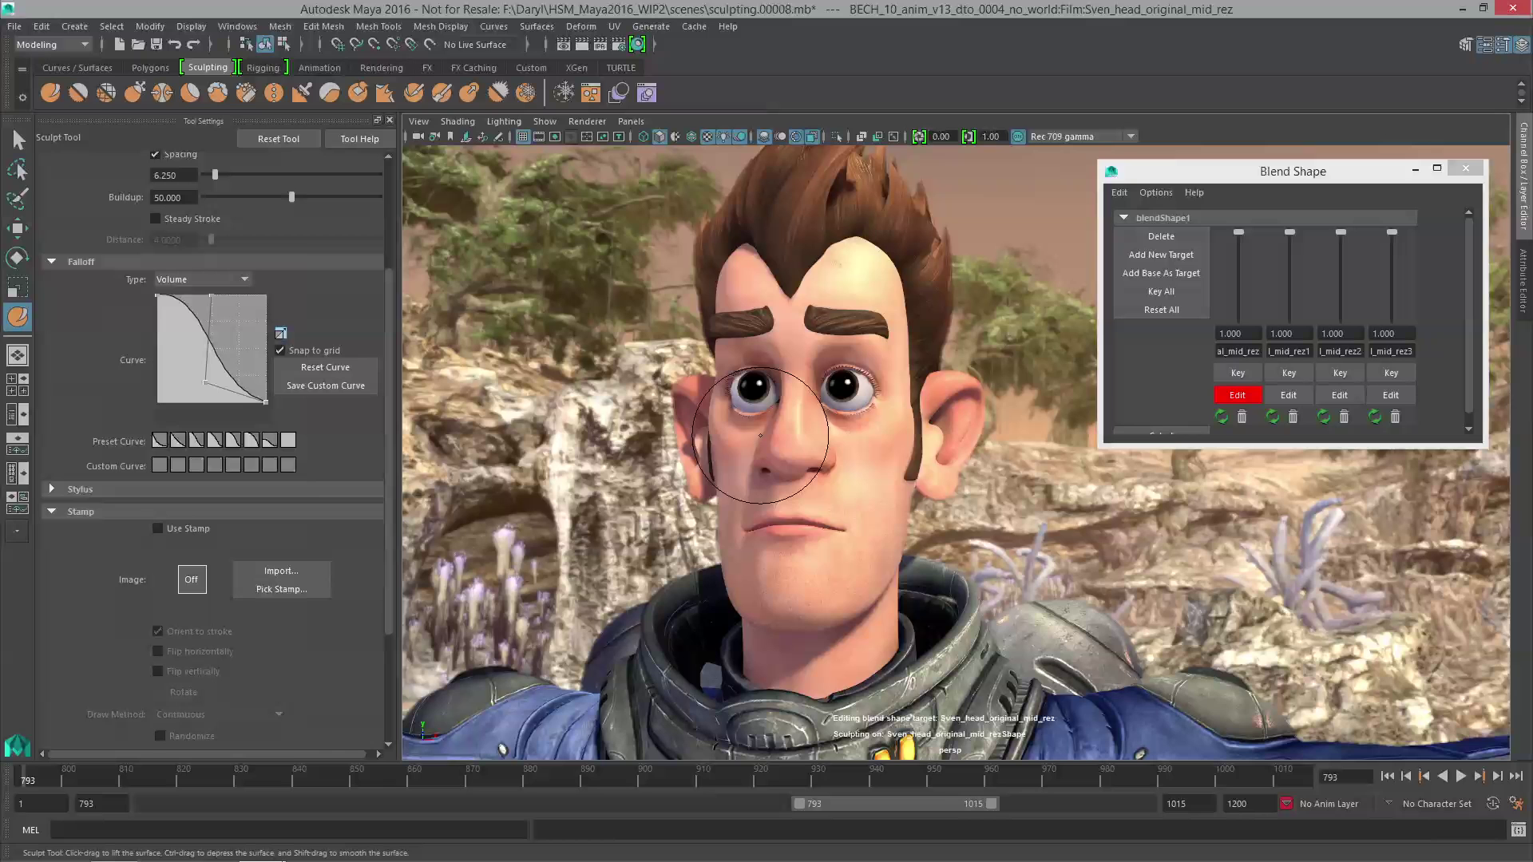
pyautogui.keyDown('shift'); pyautogui.rightClick(855, 503); pyautogui.keyUp('shift')
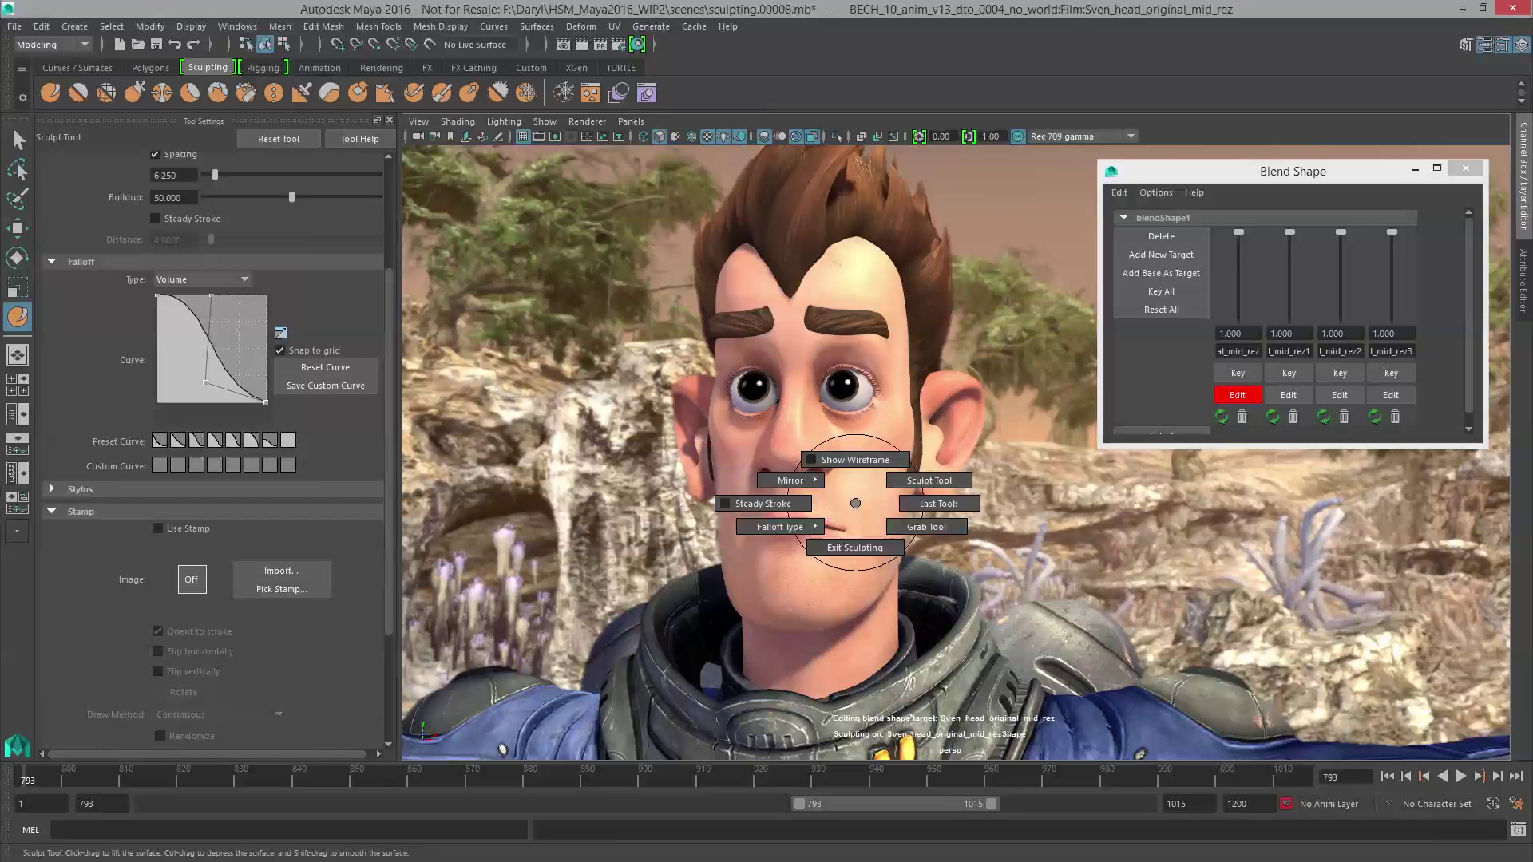
pyautogui.keyDown('shift'); pyautogui.moveTo(855, 503); pyautogui.dragTo(857, 450, button='right'); pyautogui.keyUp('shift')
pyautogui.keyDown('shift'); pyautogui.rightClick(851, 492); pyautogui.keyUp('shift')
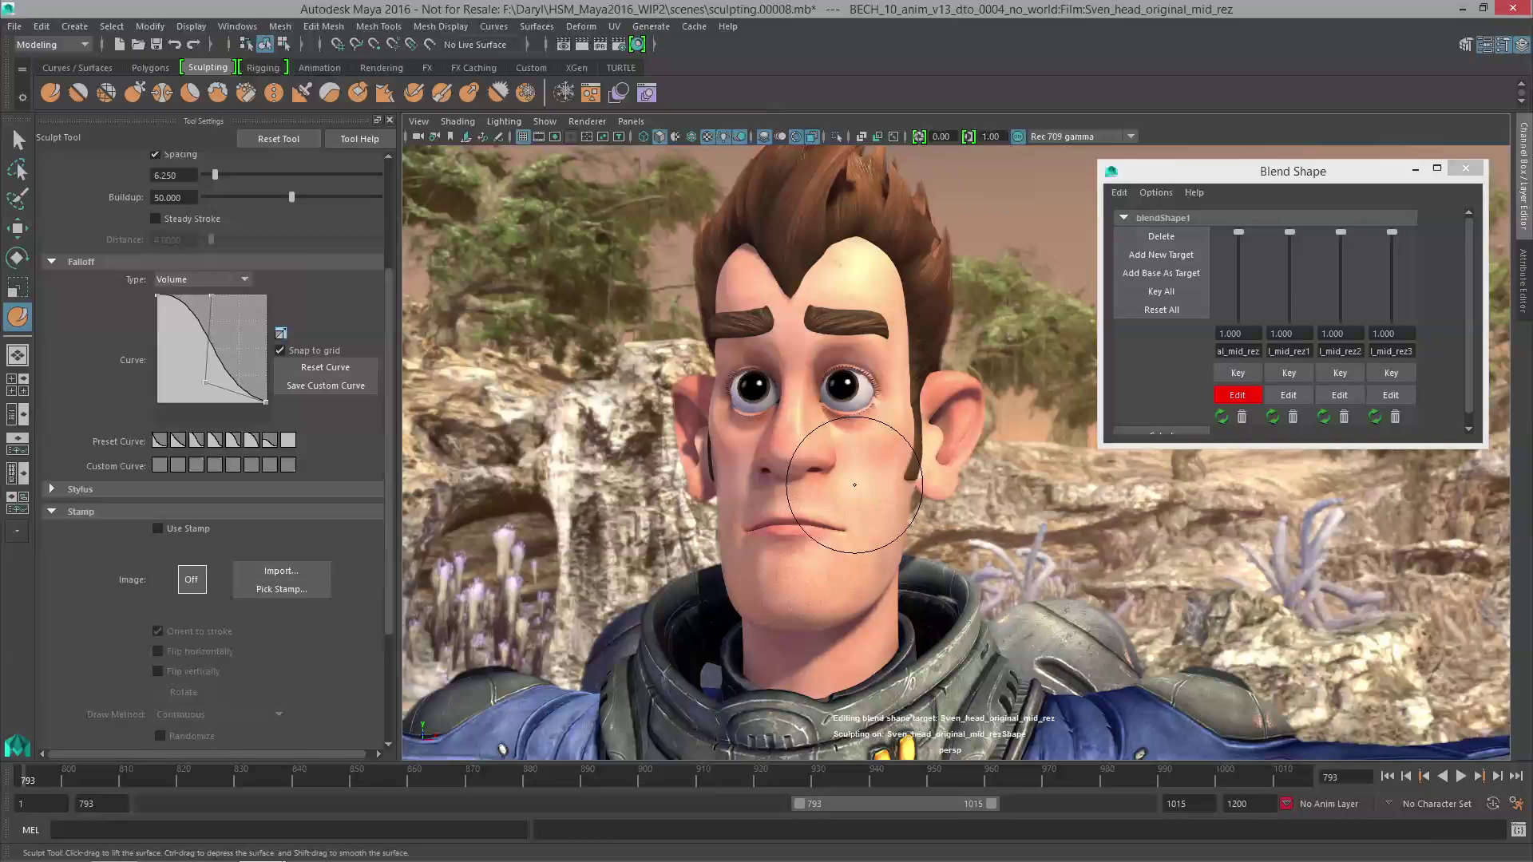
pyautogui.keyDown('ctrl'); pyautogui.rightClick(856, 486); pyautogui.keyUp('ctrl')
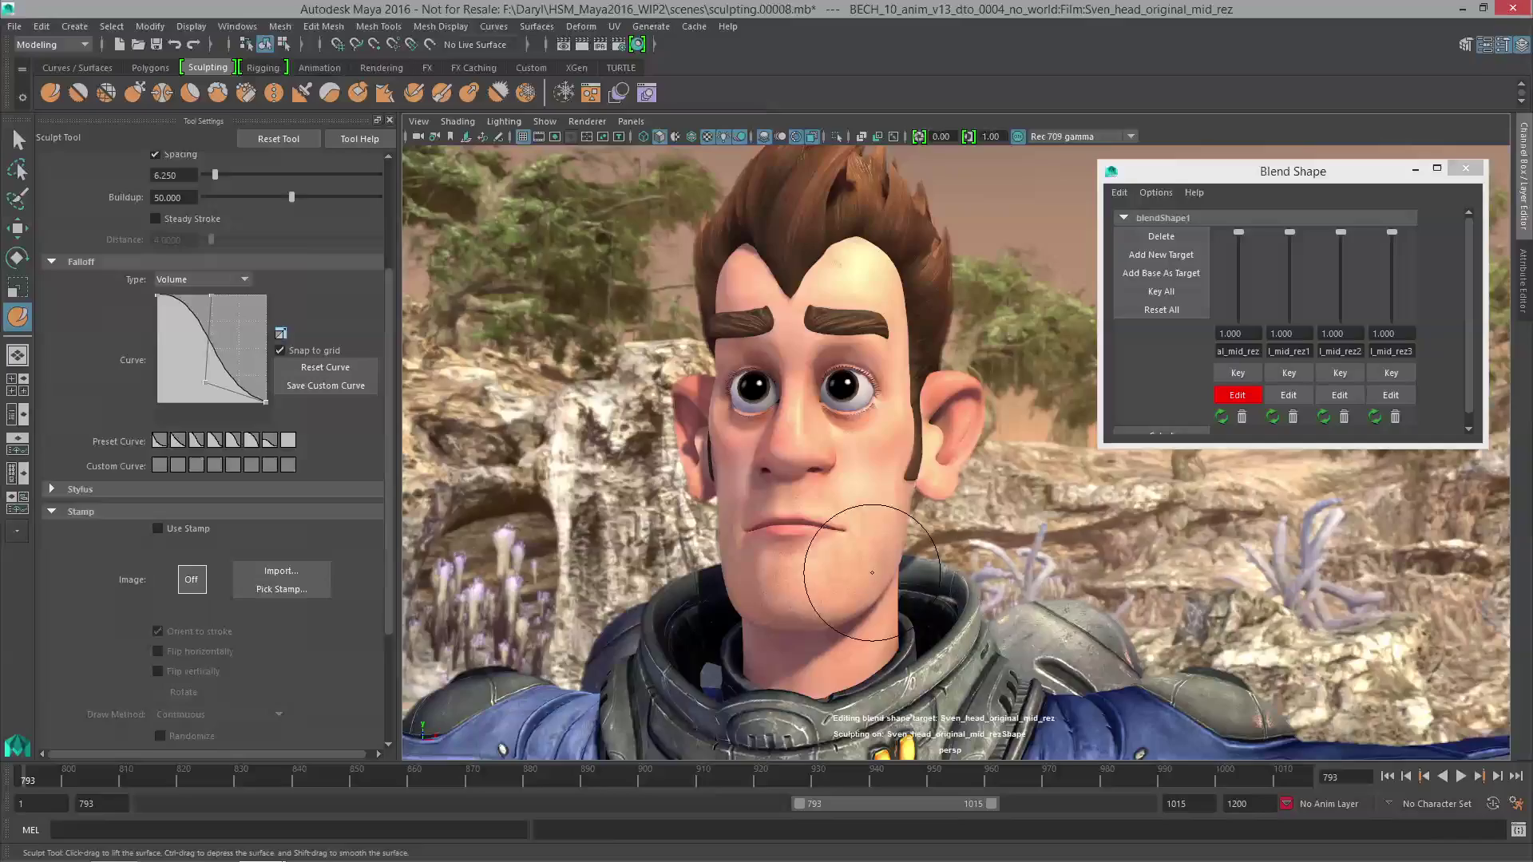
# Set the Sculpt Tool's mirroring to Object X and lower the brush strength to 1.364.
pyautogui.keyDown('alt'); pyautogui.moveTo(835, 558); pyautogui.dragTo(799, 543); pyautogui.keyUp('alt')
pyautogui.keyDown('alt'); pyautogui.moveTo(798, 543); pyautogui.dragTo(849, 567, button='right'); pyautogui.keyUp('alt')
pyautogui.keyDown('alt'); pyautogui.moveTo(772, 568); pyautogui.dragTo(832, 565, button='middle'); pyautogui.keyUp('alt')
pyautogui.keyDown('alt'); pyautogui.moveTo(832, 565); pyautogui.dragTo(766, 572); pyautogui.keyUp('alt')
pyautogui.keyDown('alt'); pyautogui.moveTo(766, 572); pyautogui.dragTo(816, 572, button='right'); pyautogui.keyUp('alt')
pyautogui.keyDown('alt'); pyautogui.moveTo(742, 556); pyautogui.dragTo(826, 553, button='middle'); pyautogui.keyUp('alt')
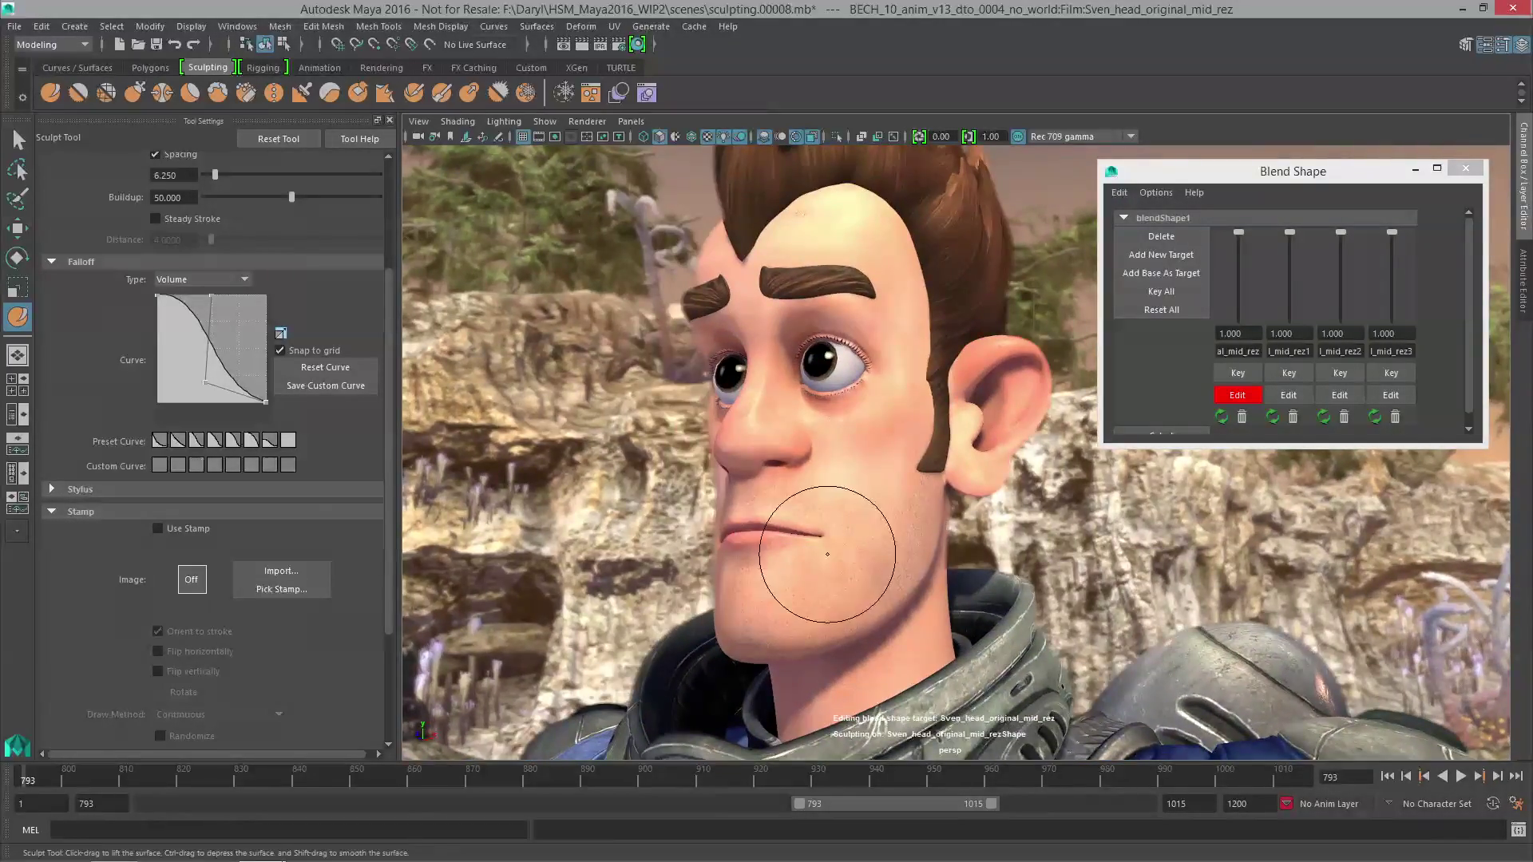
pyautogui.keyDown('alt'); pyautogui.moveTo(851, 566); pyautogui.dragTo(893, 557); pyautogui.keyUp('alt')
pyautogui.keyDown('shift'); pyautogui.rightClick(923, 541); pyautogui.keyUp('shift')
pyautogui.keyDown('shift'); pyautogui.moveTo(923, 541); pyautogui.dragTo(927, 547, button='right'); pyautogui.keyUp('shift')
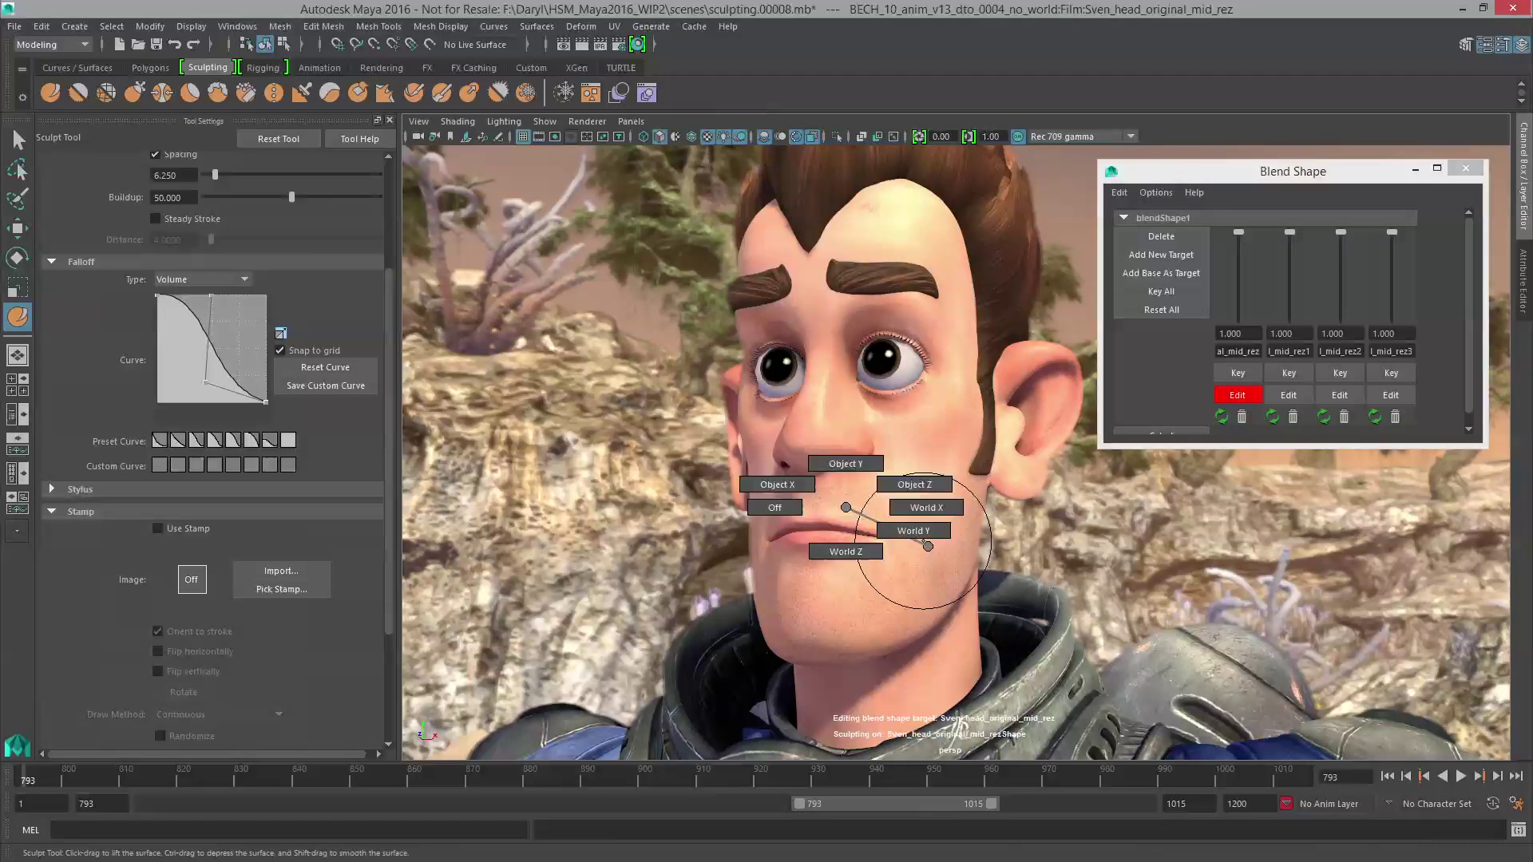
pyautogui.keyDown('shift'); pyautogui.moveTo(828, 501); pyautogui.dragTo(806, 492, button='right'); pyautogui.keyUp('shift')
pyautogui.moveTo(874, 604)
pyautogui.keyDown('alt'); pyautogui.mouseDown()
pyautogui.moveTo(827, 579)
pyautogui.moveTo(902, 575)
pyautogui.moveTo(826, 612)
pyautogui.mouseUp(); pyautogui.keyUp('alt')
pyautogui.press('m')
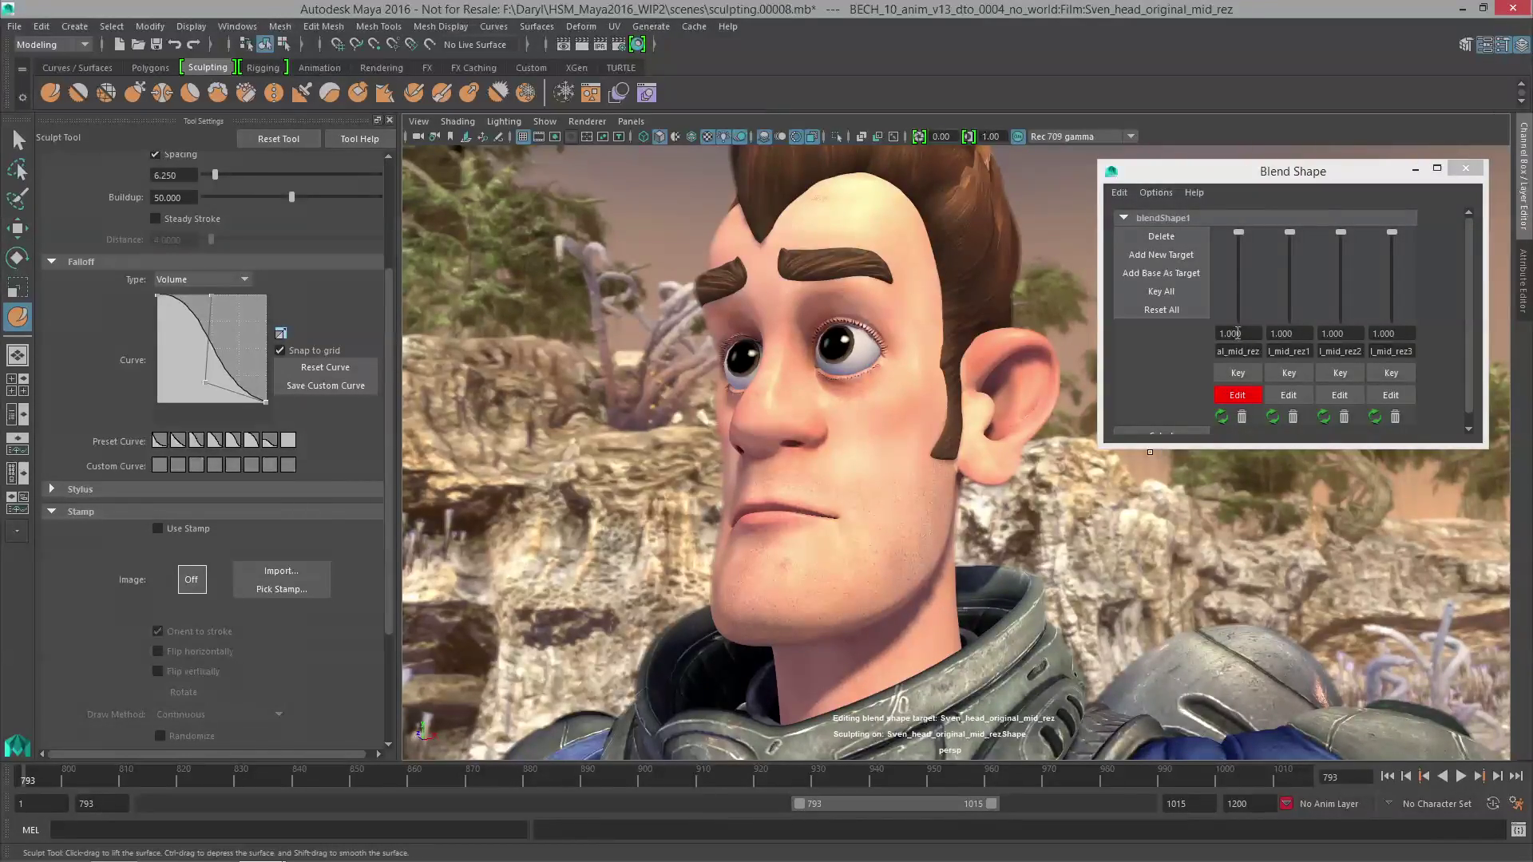
# Set the first blend shape target's weight to 0 and enable editing for Sven_head_original_mid_rez1.
pyautogui.moveTo(1239, 233)
pyautogui.mouseDown()
pyautogui.moveTo(1231, 331)
pyautogui.moveTo(1243, 200)
pyautogui.moveTo(1245, 302)
pyautogui.moveTo(1242, 208)
pyautogui.moveTo(1226, 337)
pyautogui.moveTo(1237, 222)
pyautogui.mouseUp()
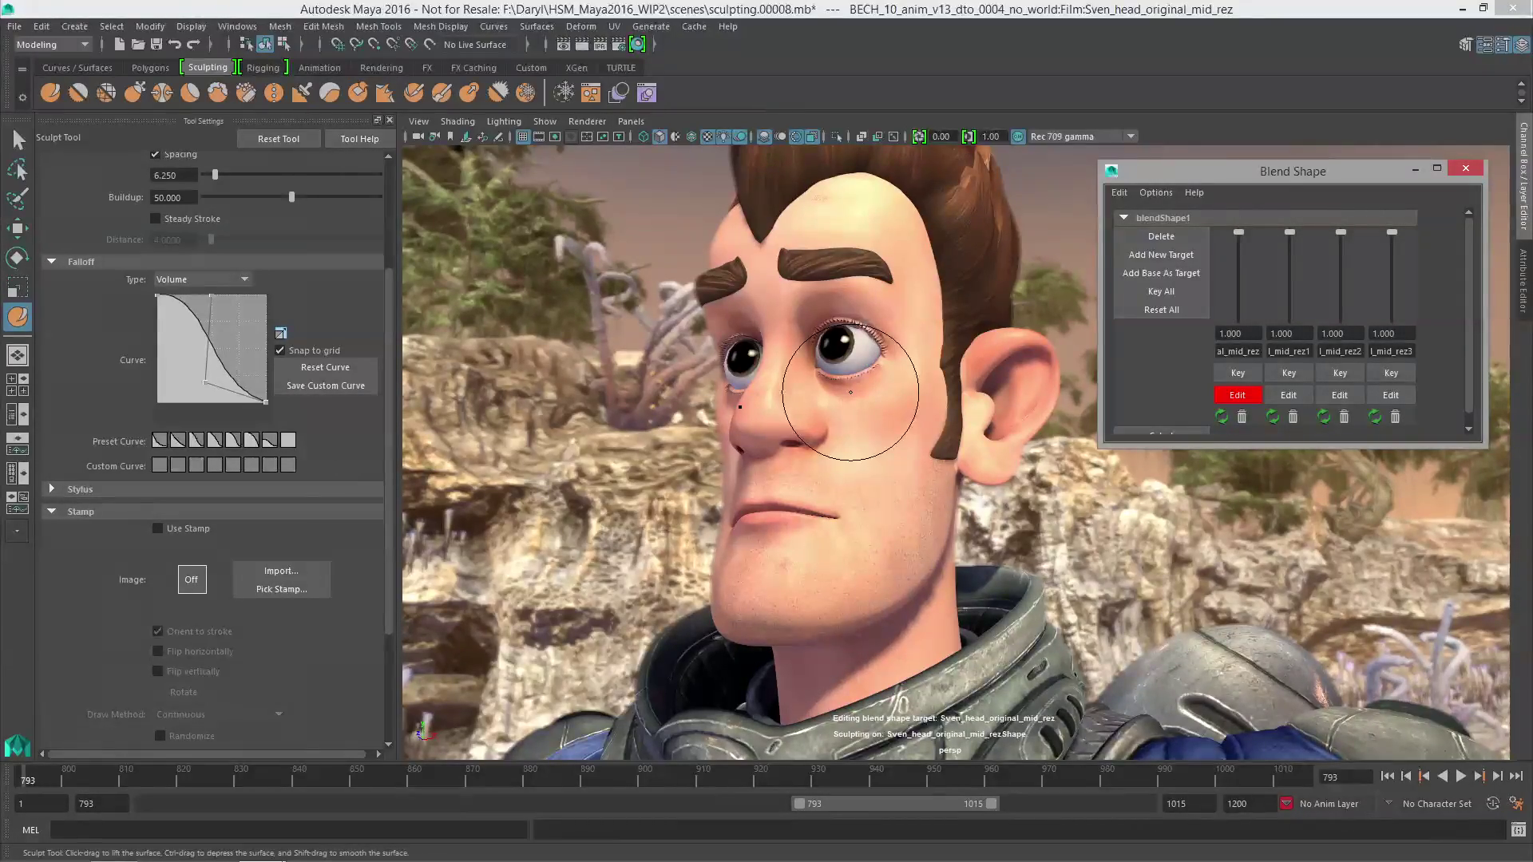
pyautogui.keyDown('alt'); pyautogui.moveTo(804, 514); pyautogui.dragTo(872, 519); pyautogui.keyUp('alt')
pyautogui.keyDown('alt'); pyautogui.moveTo(905, 525); pyautogui.dragTo(844, 507, button='middle'); pyautogui.keyUp('alt')
pyautogui.moveTo(1239, 234); pyautogui.dragTo(1239, 321)
pyautogui.click(1291, 399)
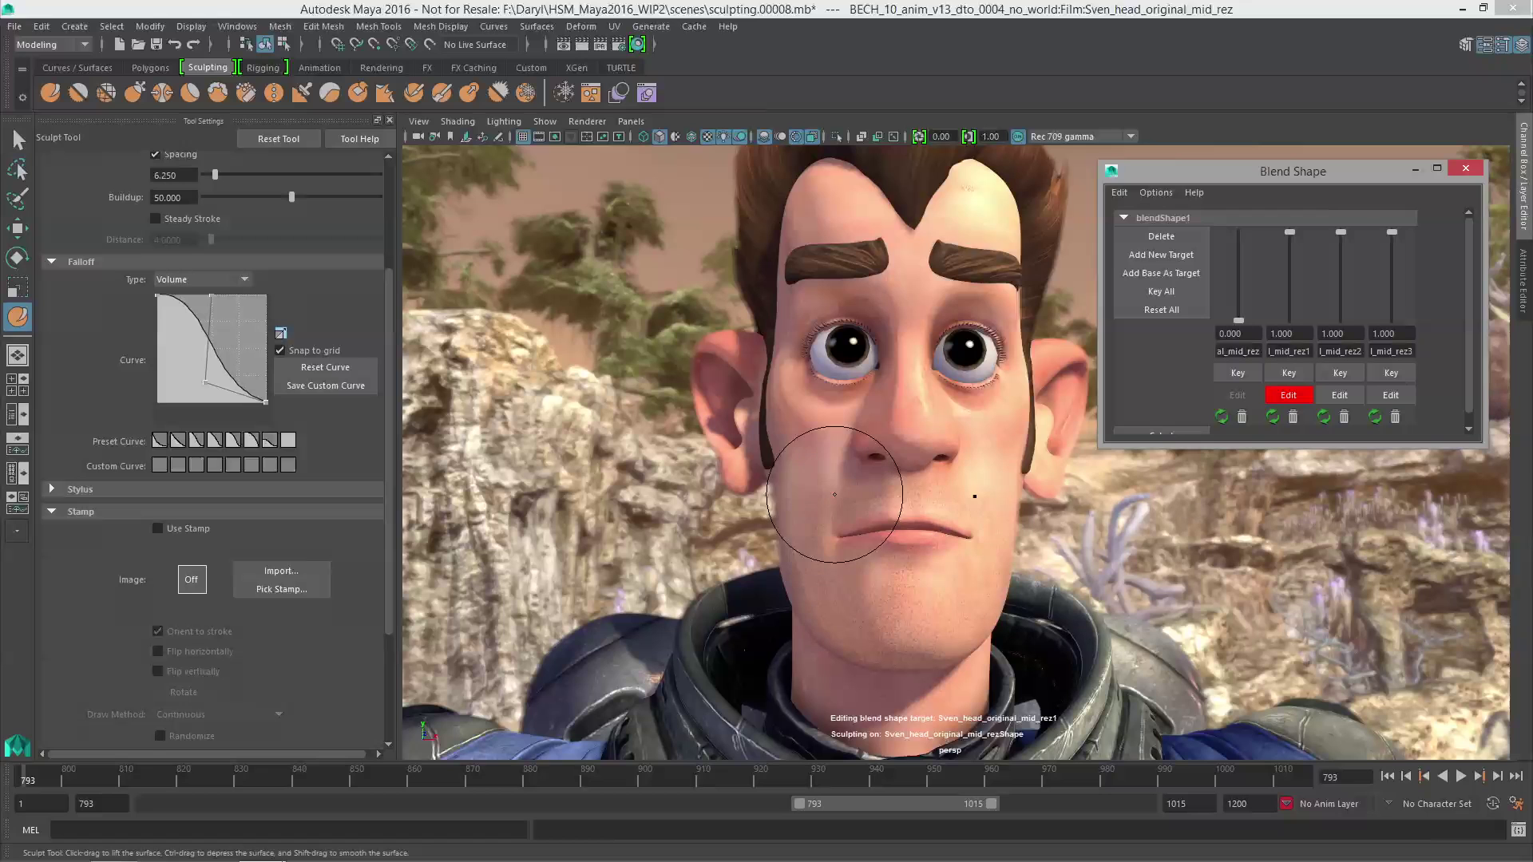
# Turn off sculpt mirroring and switch to the Grab Tool.
pyautogui.rightClick(836, 495)
pyautogui.moveTo(836, 495); pyautogui.dragTo(776, 461, button='right')
pyautogui.rightClick(838, 520)
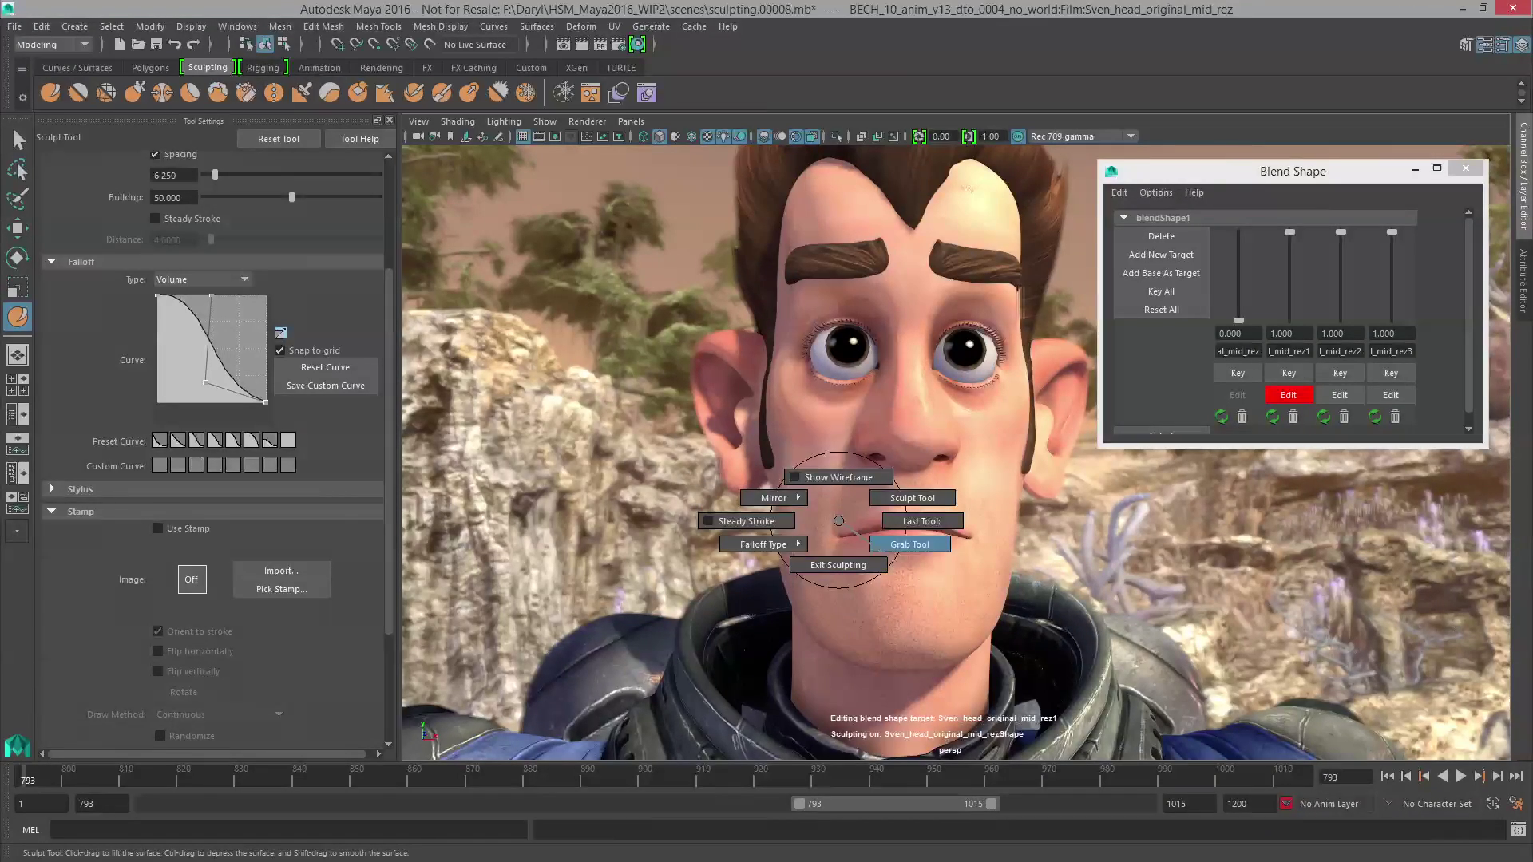
pyautogui.moveTo(839, 521); pyautogui.dragTo(878, 545, button='right')
# Pull the character's right mouth corner up toward the cheek to form a lopsided mouth.
pyautogui.scroll(3, 879, 542)
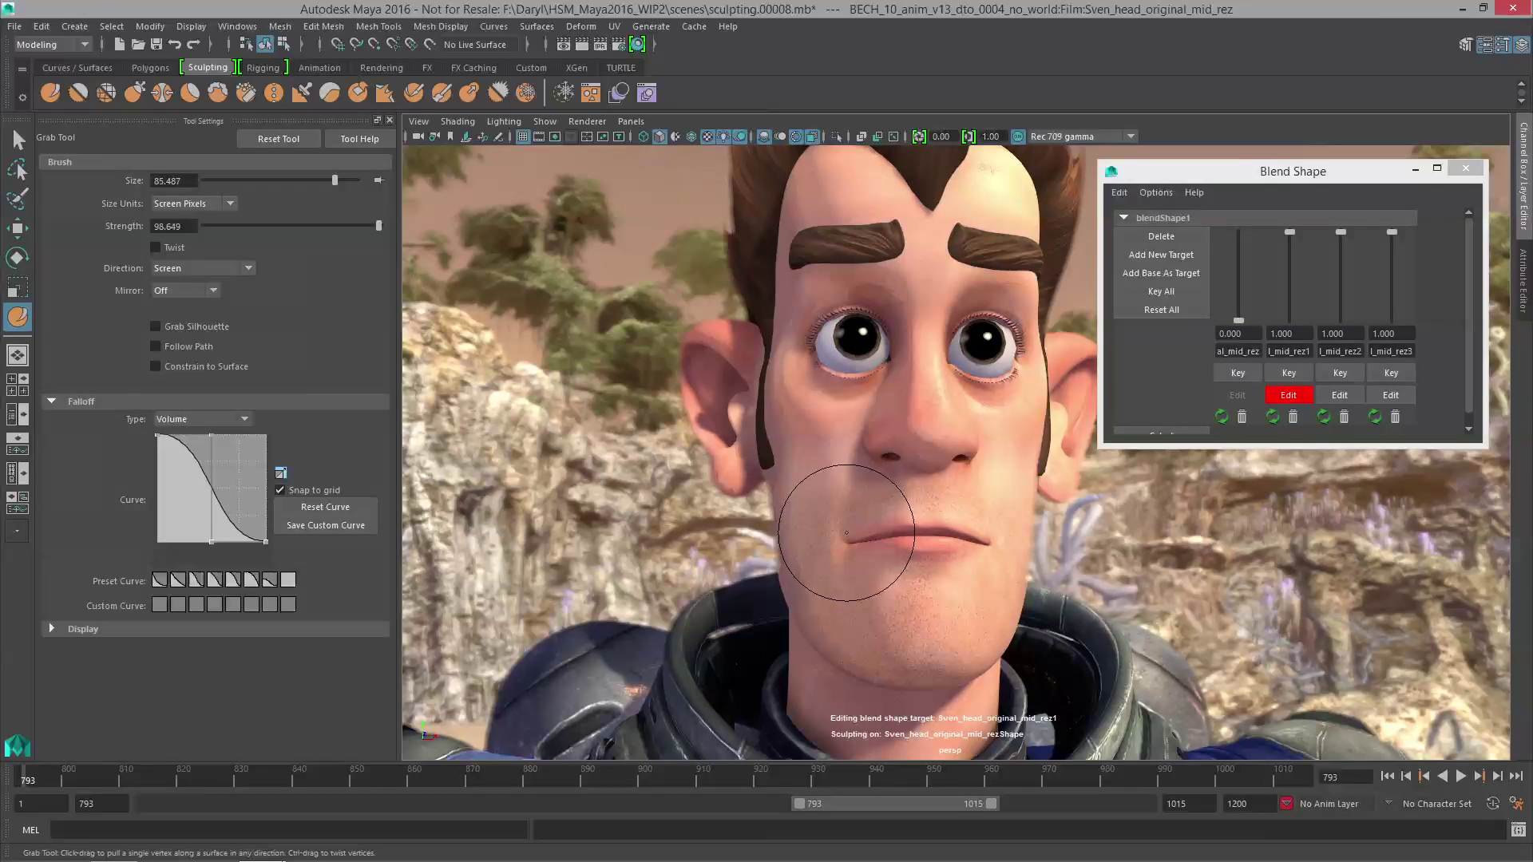
pyautogui.moveTo(847, 536); pyautogui.dragTo(838, 505)
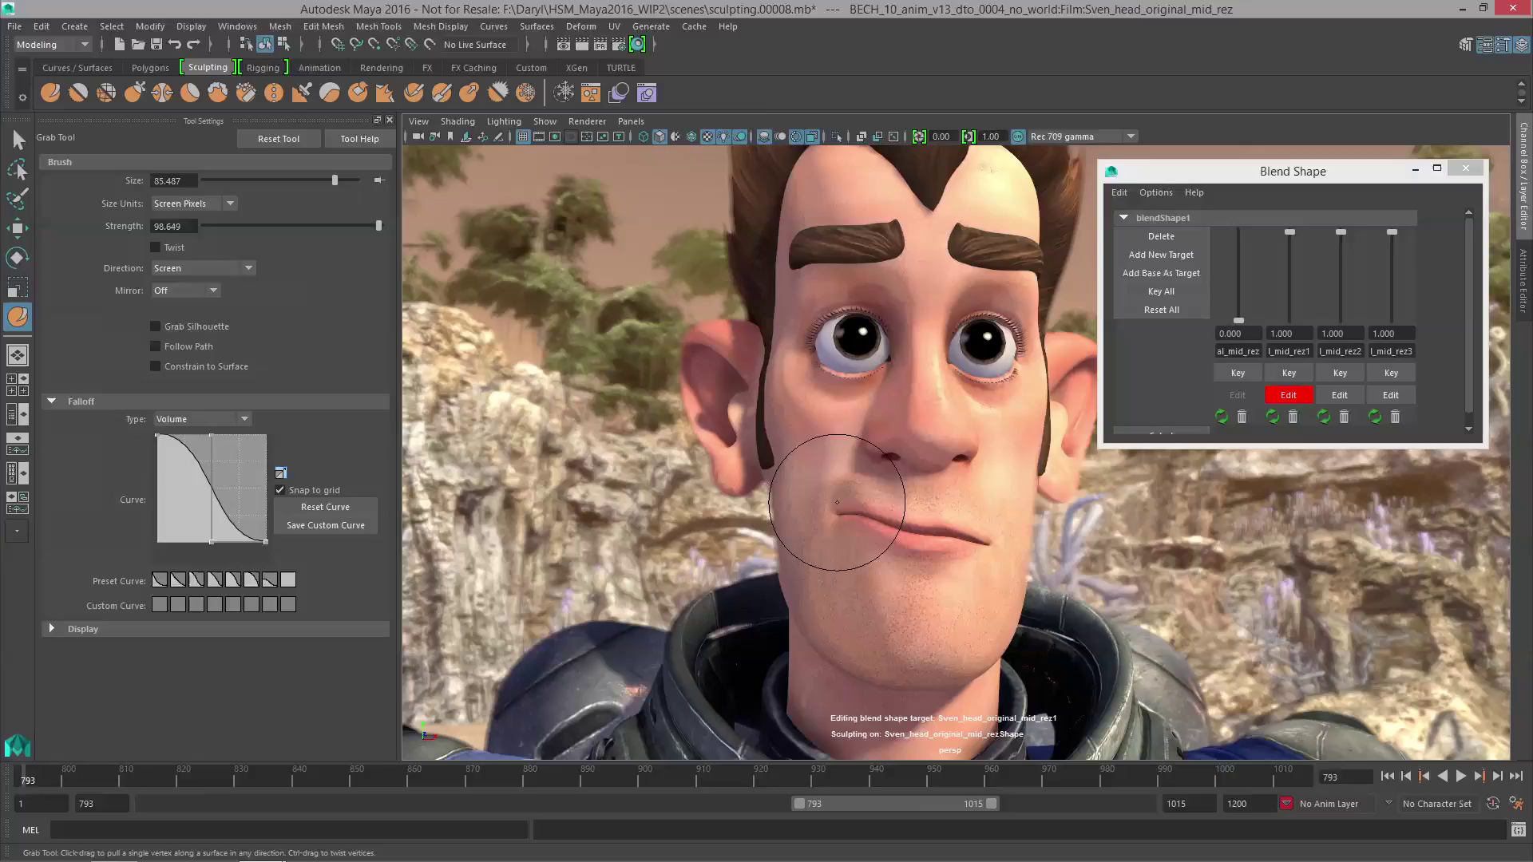
pyautogui.moveTo(883, 559); pyautogui.dragTo(827, 496)
pyautogui.keyDown('ctrl'); pyautogui.moveTo(867, 519); pyautogui.dragTo(998, 533); pyautogui.keyUp('ctrl')
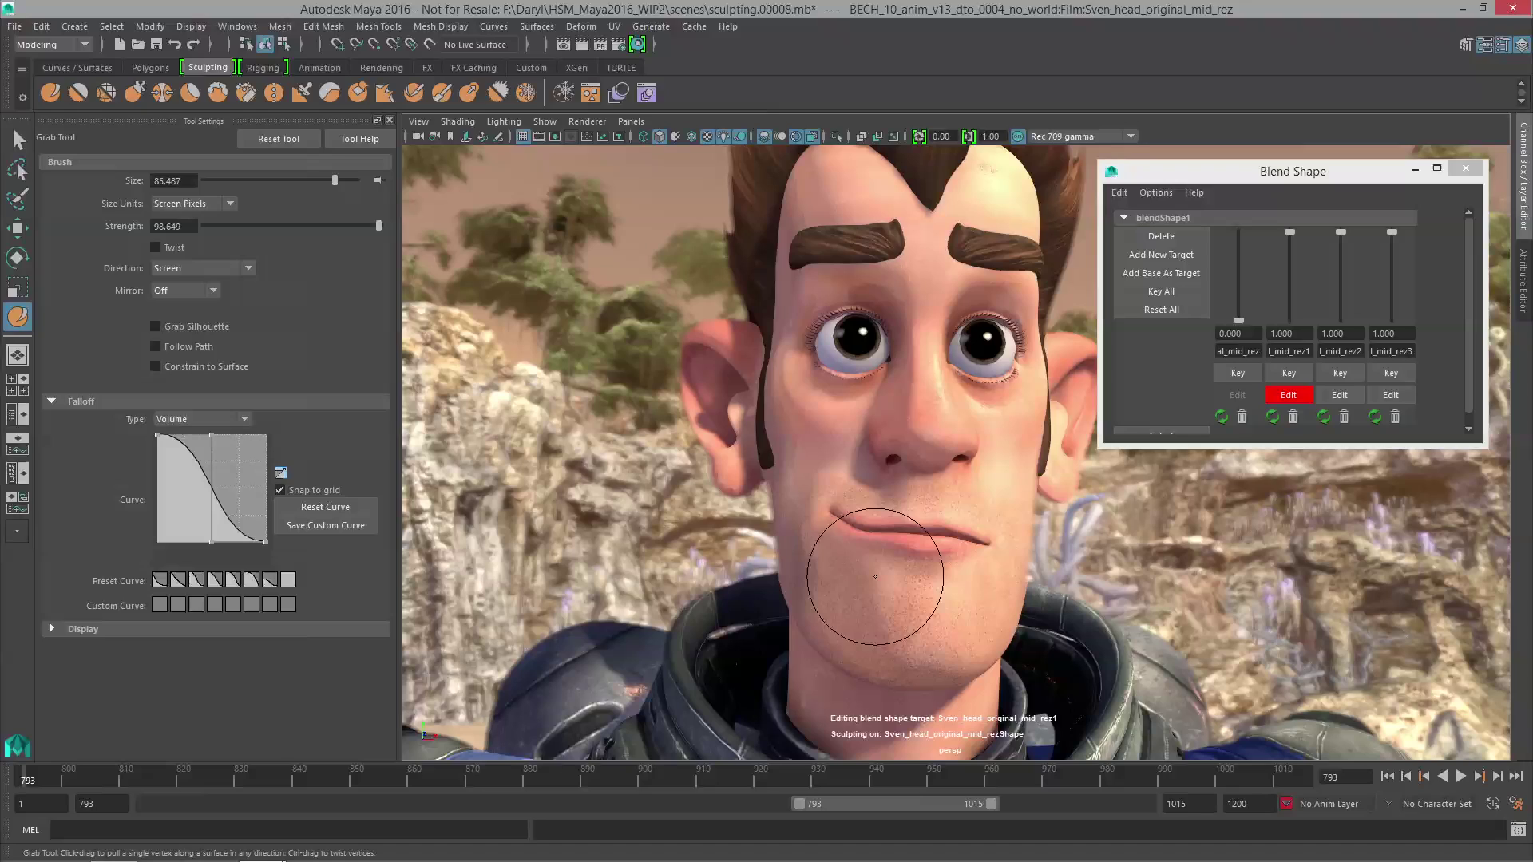
# Set the second blend shape target's weight to 0 and enable editing for Sven_head_original_mid_rez2.
pyautogui.moveTo(910, 547)
pyautogui.keyDown('alt'); pyautogui.mouseDown()
pyautogui.moveTo(852, 531)
pyautogui.moveTo(883, 587)
pyautogui.mouseUp(); pyautogui.keyUp('alt')
pyautogui.moveTo(1290, 237); pyautogui.dragTo(1293, 332)
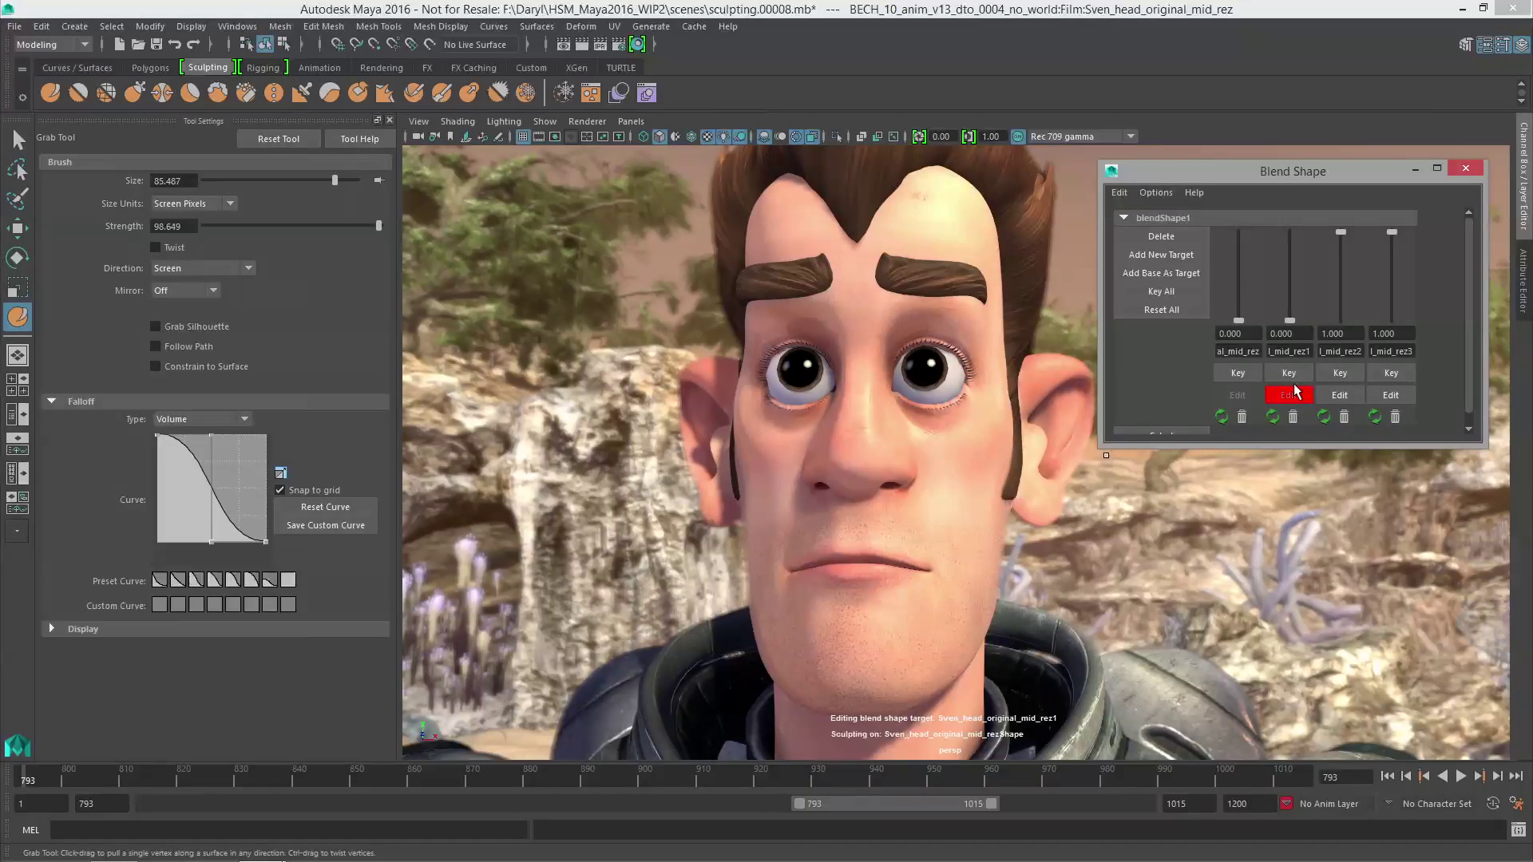
pyautogui.click(1339, 397)
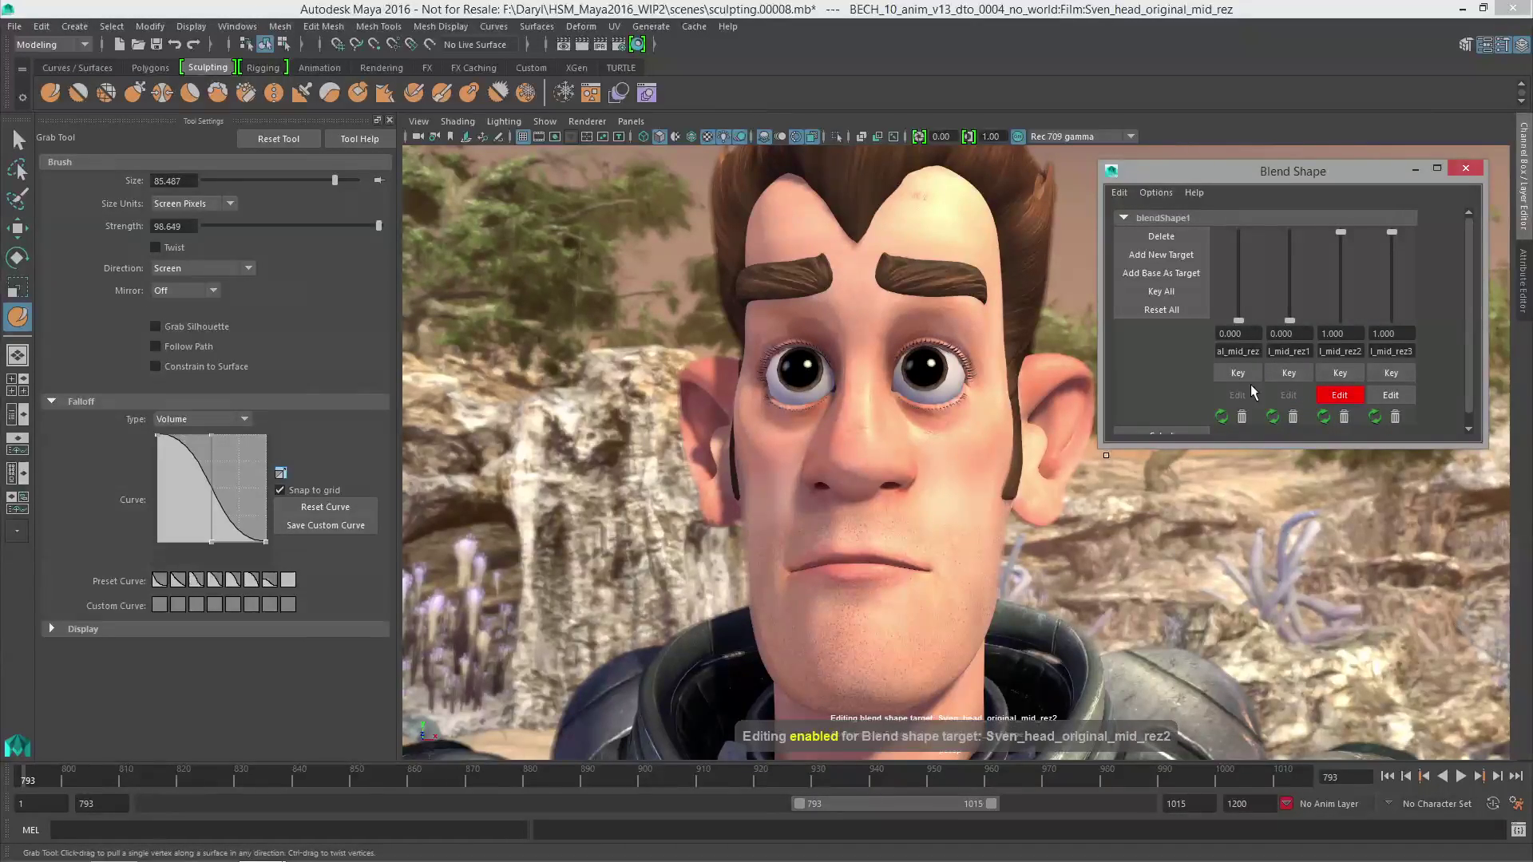
# Try pulling up the character's left upper lip with the Volume falloff, and undo the stroke.
pyautogui.keyDown('alt'); pyautogui.moveTo(907, 479); pyautogui.dragTo(918, 514); pyautogui.keyUp('alt')
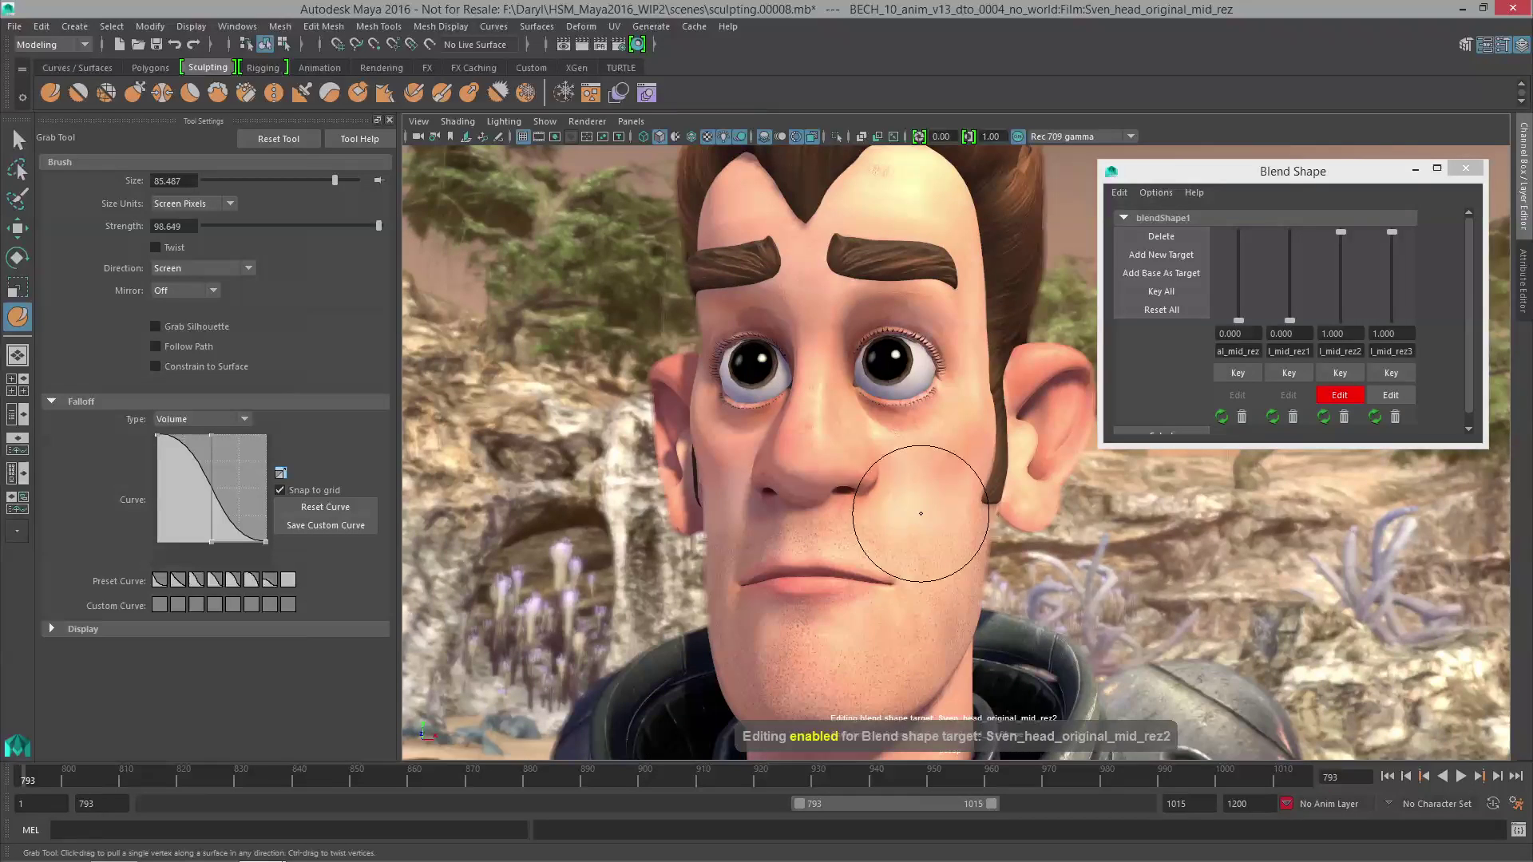
pyautogui.moveTo(853, 570); pyautogui.dragTo(853, 544)
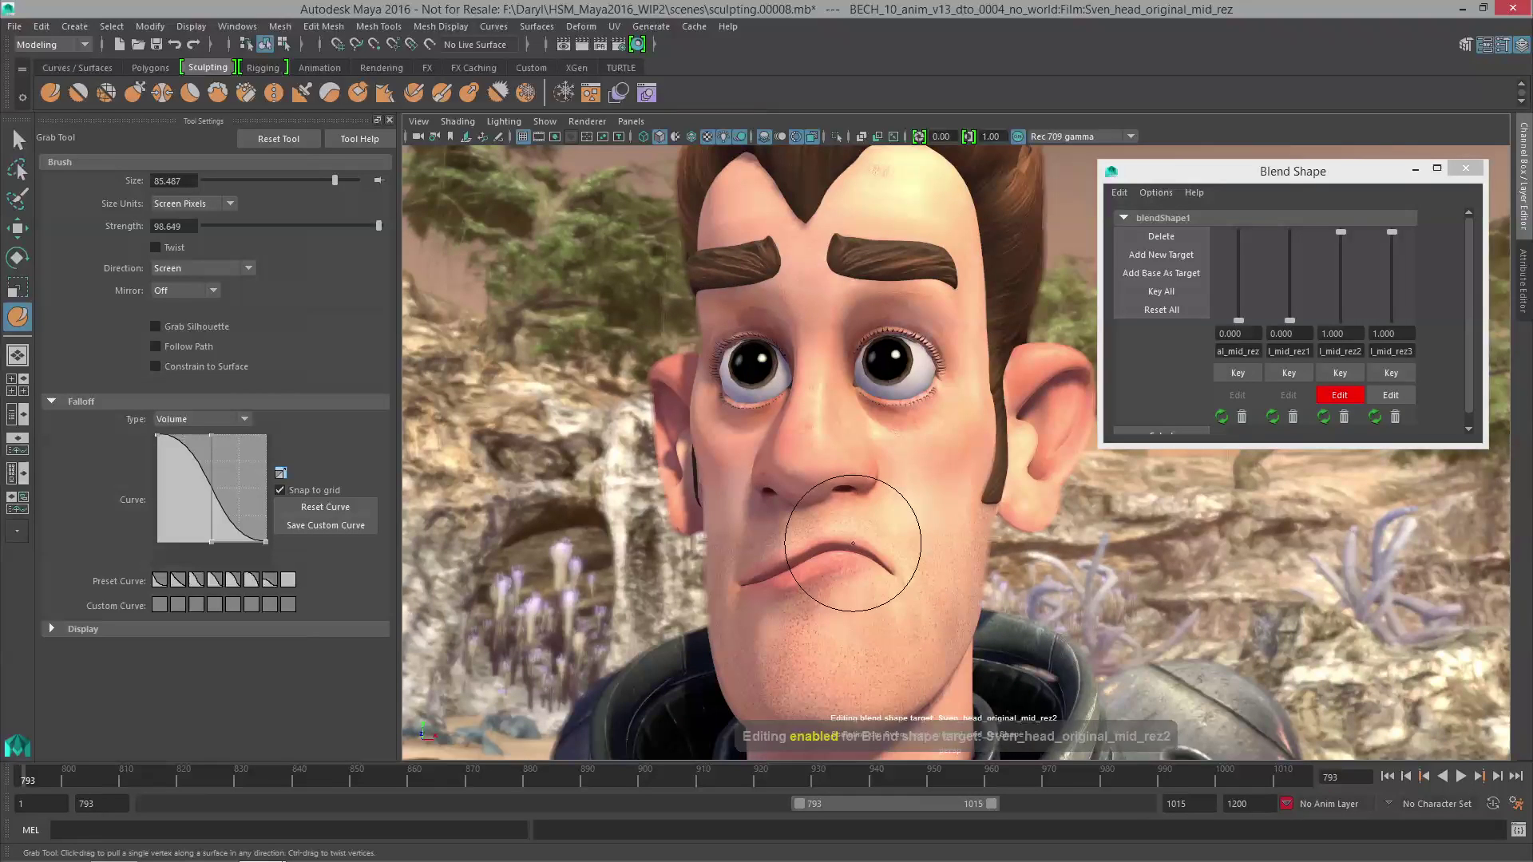
pyautogui.hotkey('ctrl', 'z')
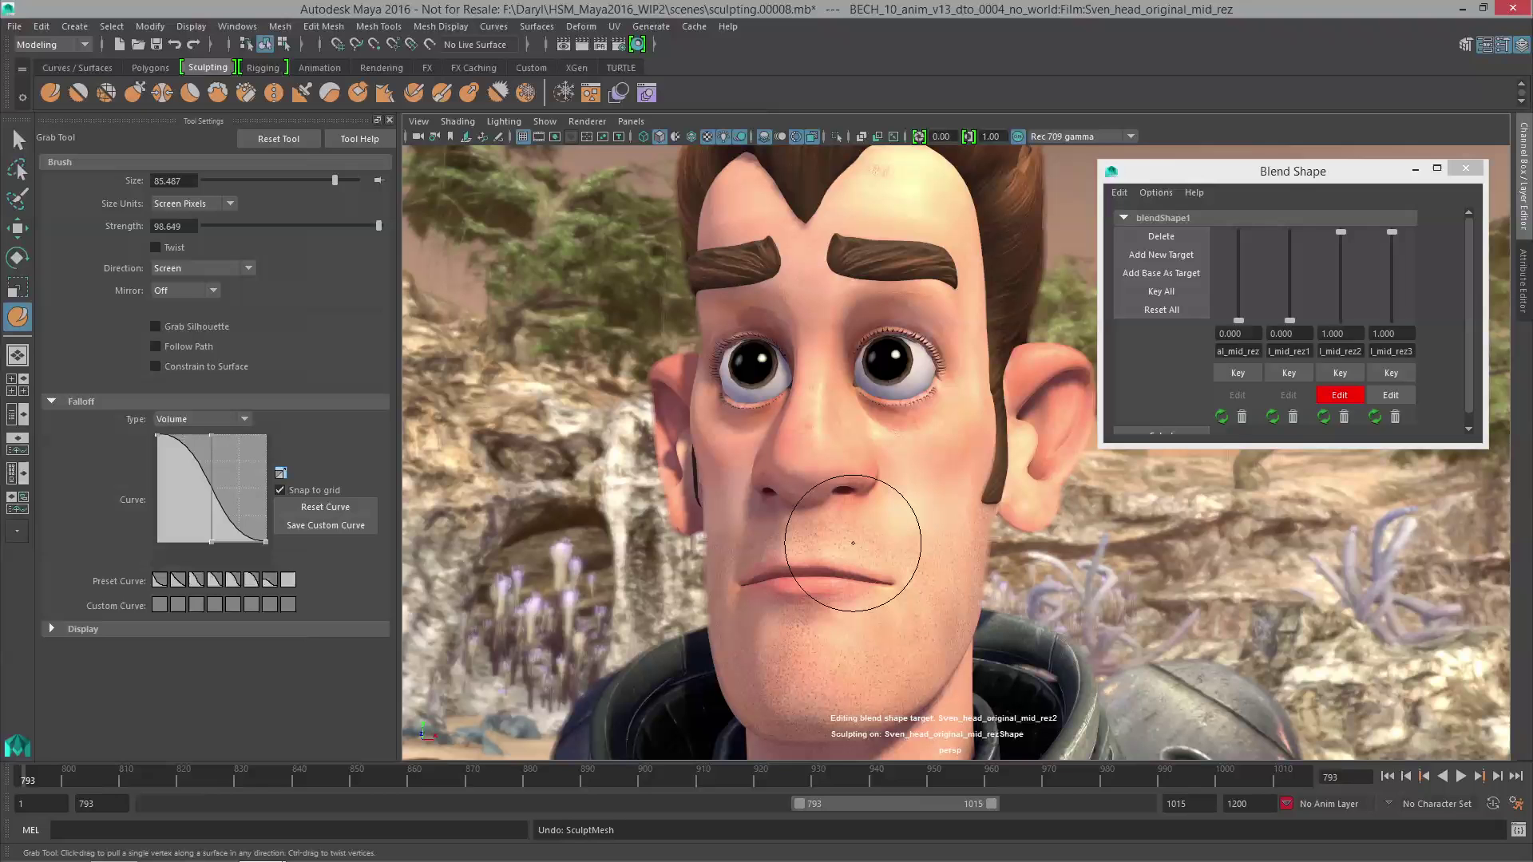
# Set the Grab Tool's falloff type to Surface and pull the character's left upper lip up, away from the lower lip.
pyautogui.moveTo(852, 550); pyautogui.dragTo(797, 571)
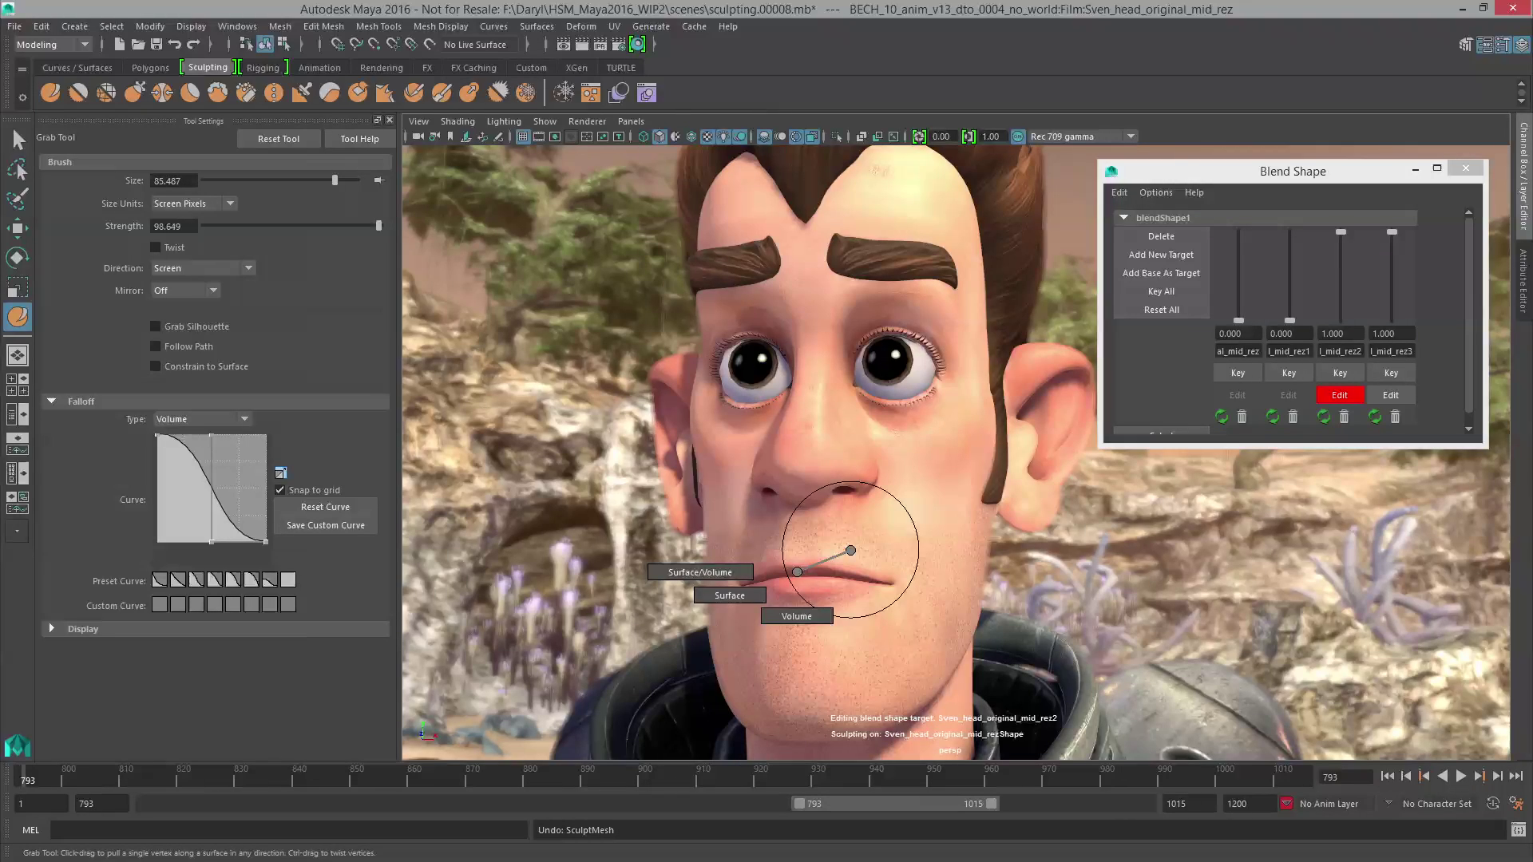
pyautogui.moveTo(797, 571); pyautogui.dragTo(857, 545)
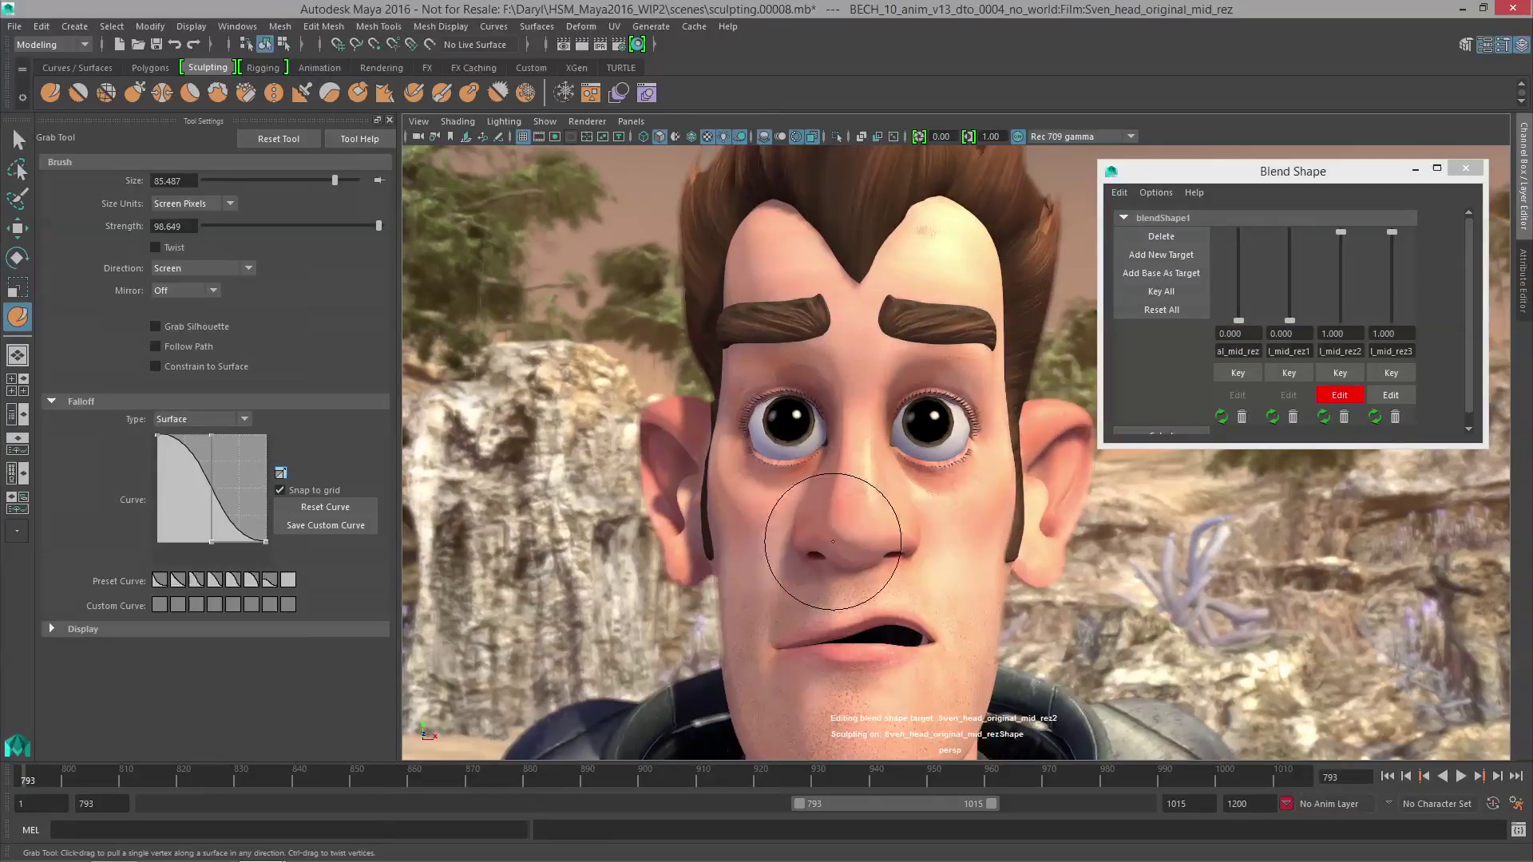
# Try a grab stroke on the forehead above the character's right eyebrow, and undo it.
pyautogui.keyDown('alt'); pyautogui.moveTo(833, 541); pyautogui.dragTo(871, 537, button='right'); pyautogui.keyUp('alt')
pyautogui.keyDown('alt'); pyautogui.moveTo(870, 538); pyautogui.dragTo(867, 502); pyautogui.keyUp('alt')
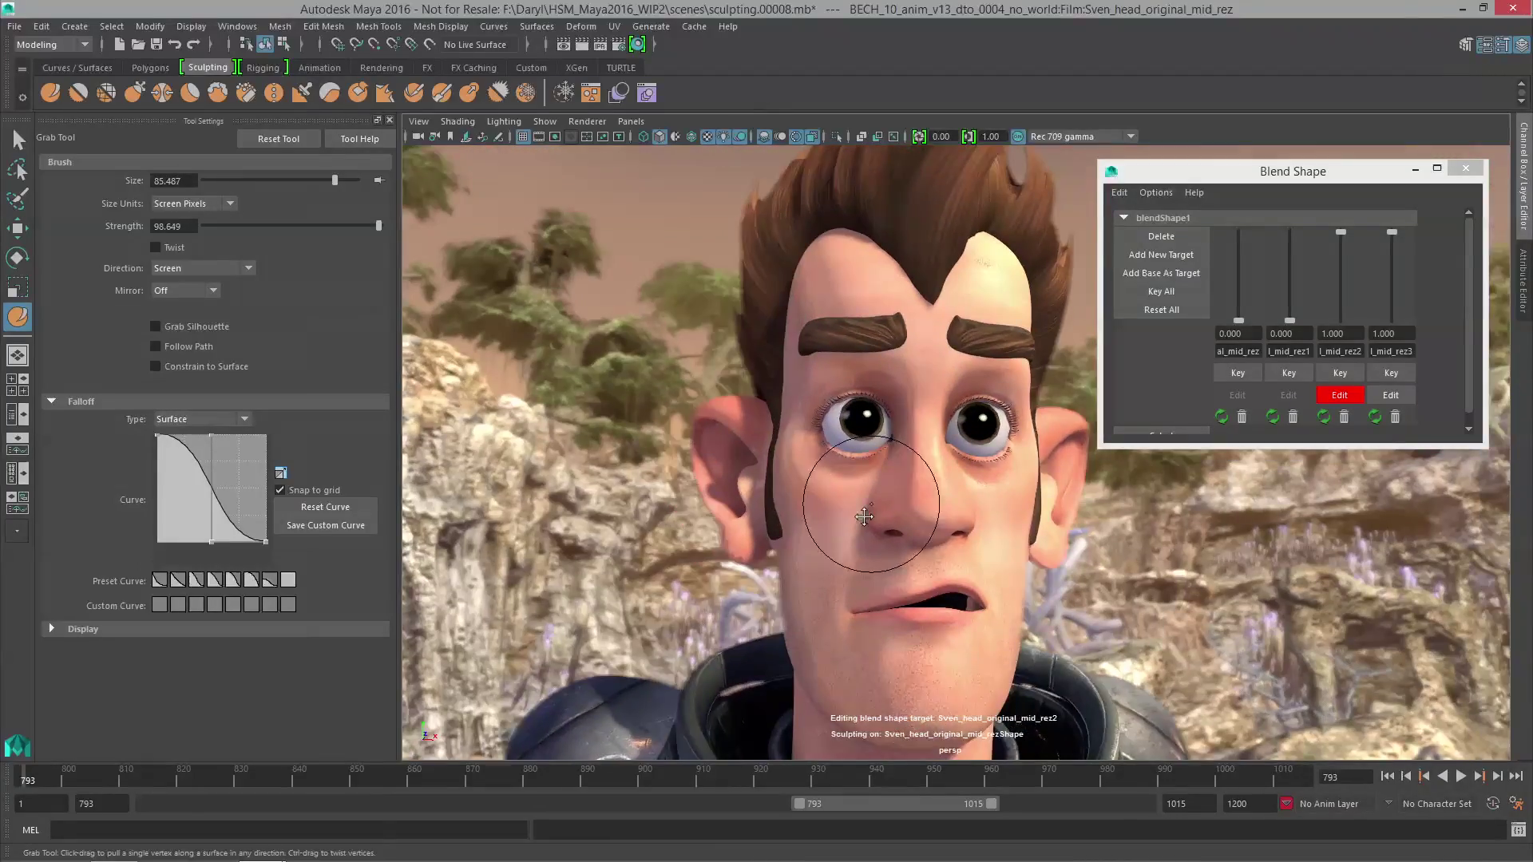
pyautogui.keyDown('alt'); pyautogui.moveTo(867, 501); pyautogui.dragTo(859, 585, button='middle'); pyautogui.keyUp('alt')
pyautogui.keyDown('alt'); pyautogui.moveTo(859, 584); pyautogui.dragTo(846, 567, button='right'); pyautogui.keyUp('alt')
pyautogui.keyDown('alt'); pyautogui.moveTo(847, 567); pyautogui.dragTo(834, 573); pyautogui.keyUp('alt')
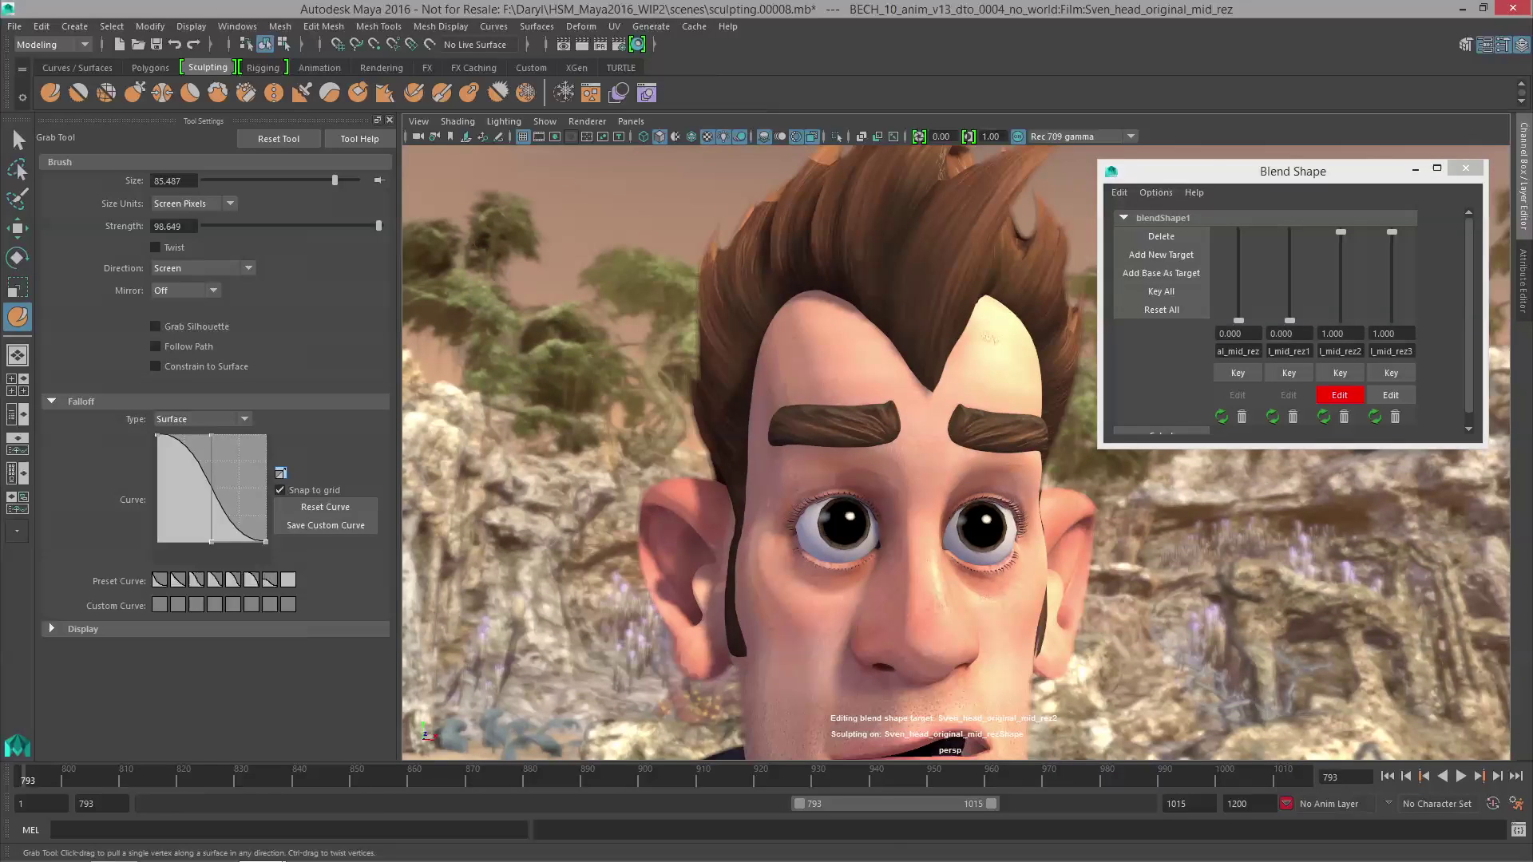
pyautogui.moveTo(822, 391)
pyautogui.mouseDown()
pyautogui.moveTo(777, 381)
pyautogui.moveTo(831, 404)
pyautogui.moveTo(822, 424)
pyautogui.moveTo(816, 385)
pyautogui.moveTo(835, 401)
pyautogui.mouseUp()
pyautogui.hotkey('ctrl', 'z')
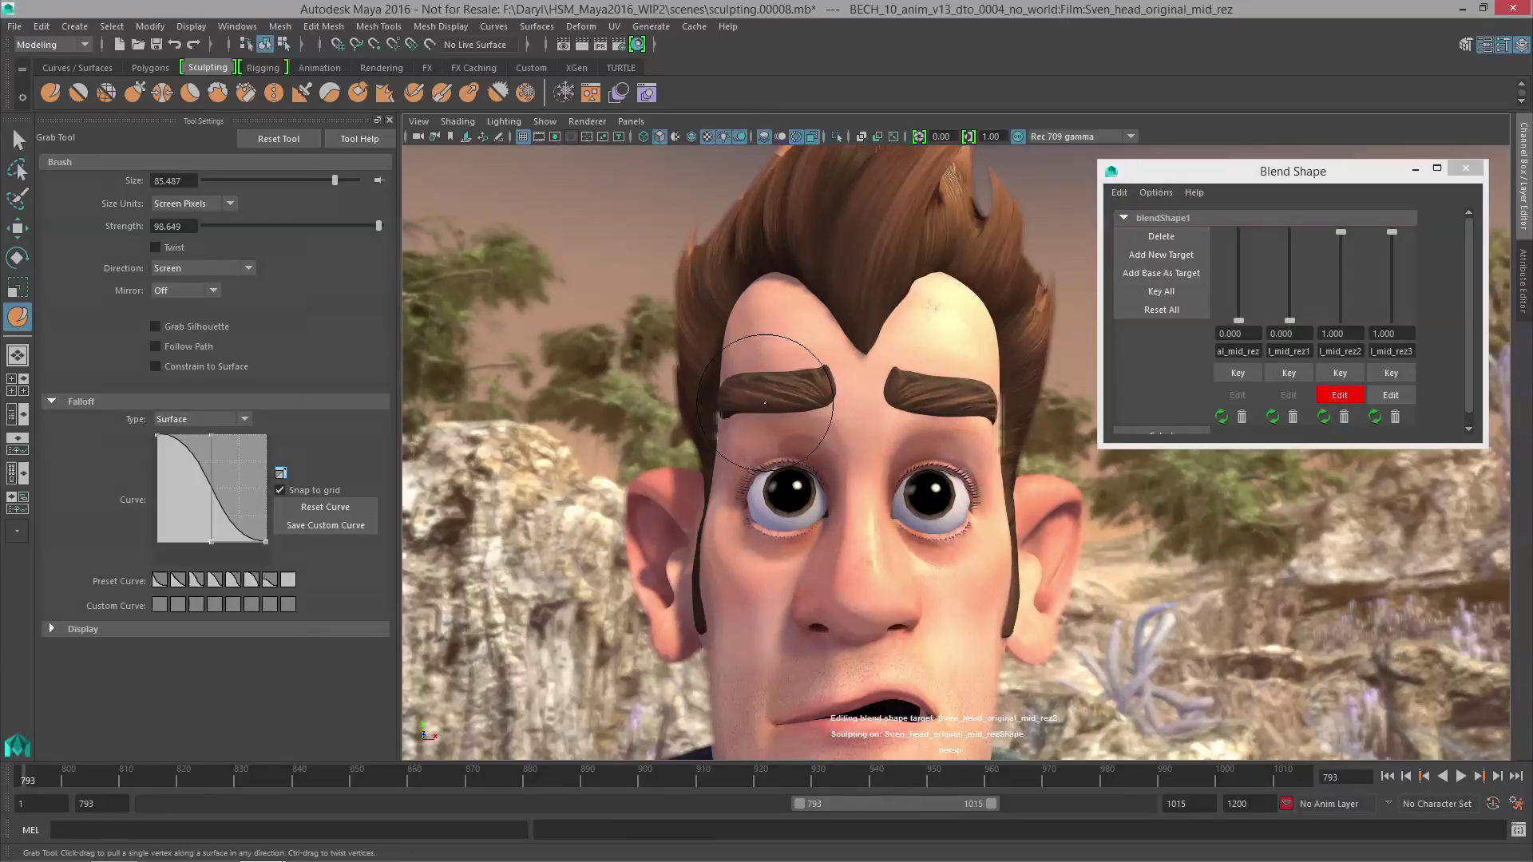
# Select the eyebrows and the head mesh, and add a Wrap deformer binding the eyebrows to the head.
pyautogui.press('w')
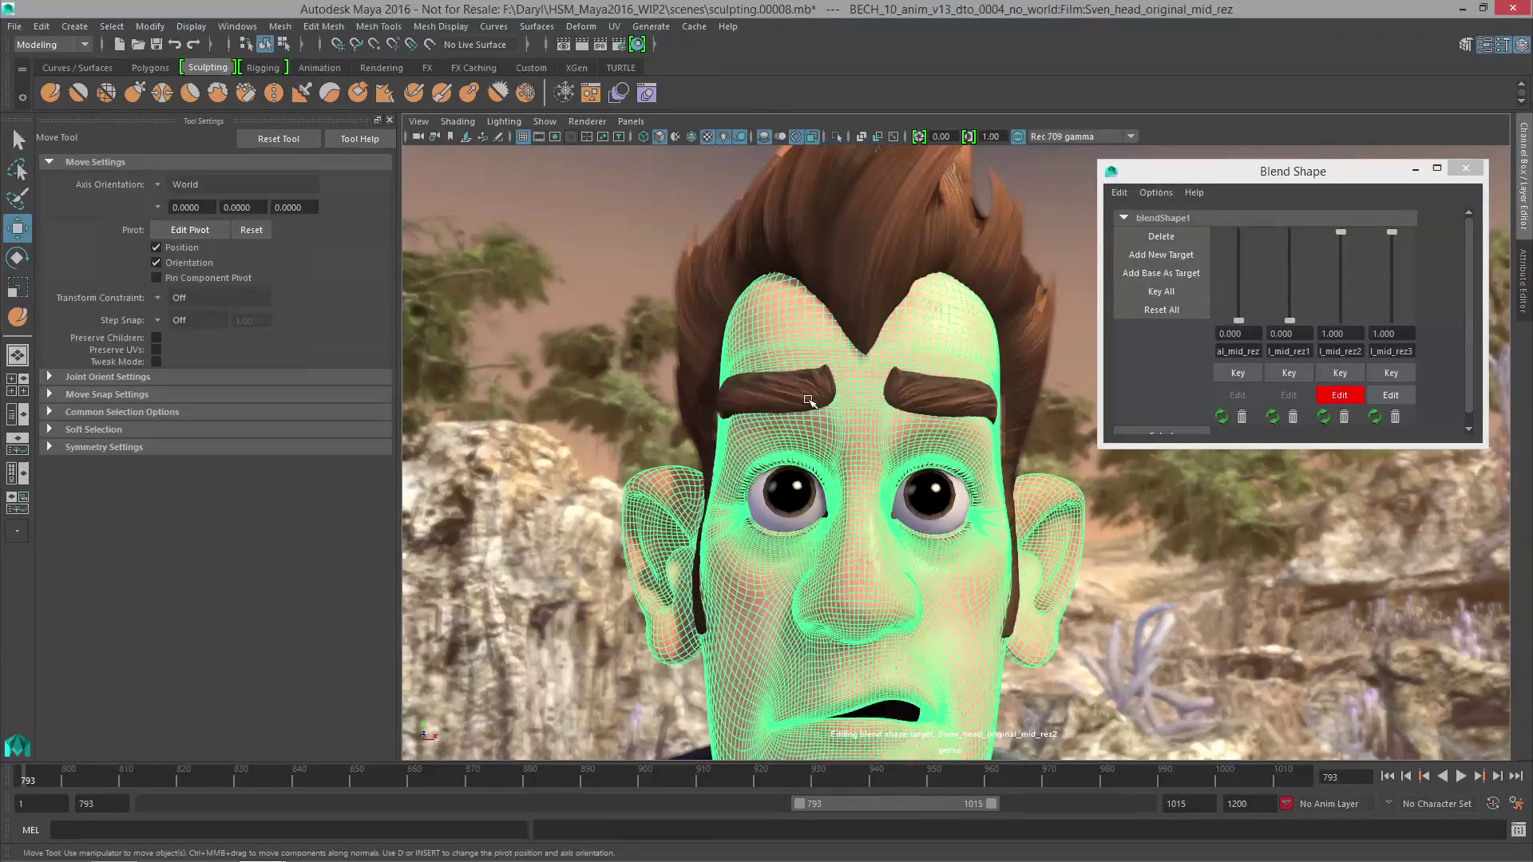
pyautogui.click(809, 401)
pyautogui.keyDown('alt'); pyautogui.moveTo(795, 346); pyautogui.dragTo(809, 374, button='middle'); pyautogui.keyUp('alt')
pyautogui.keyDown('shift'); pyautogui.click(809, 374); pyautogui.keyUp('shift')
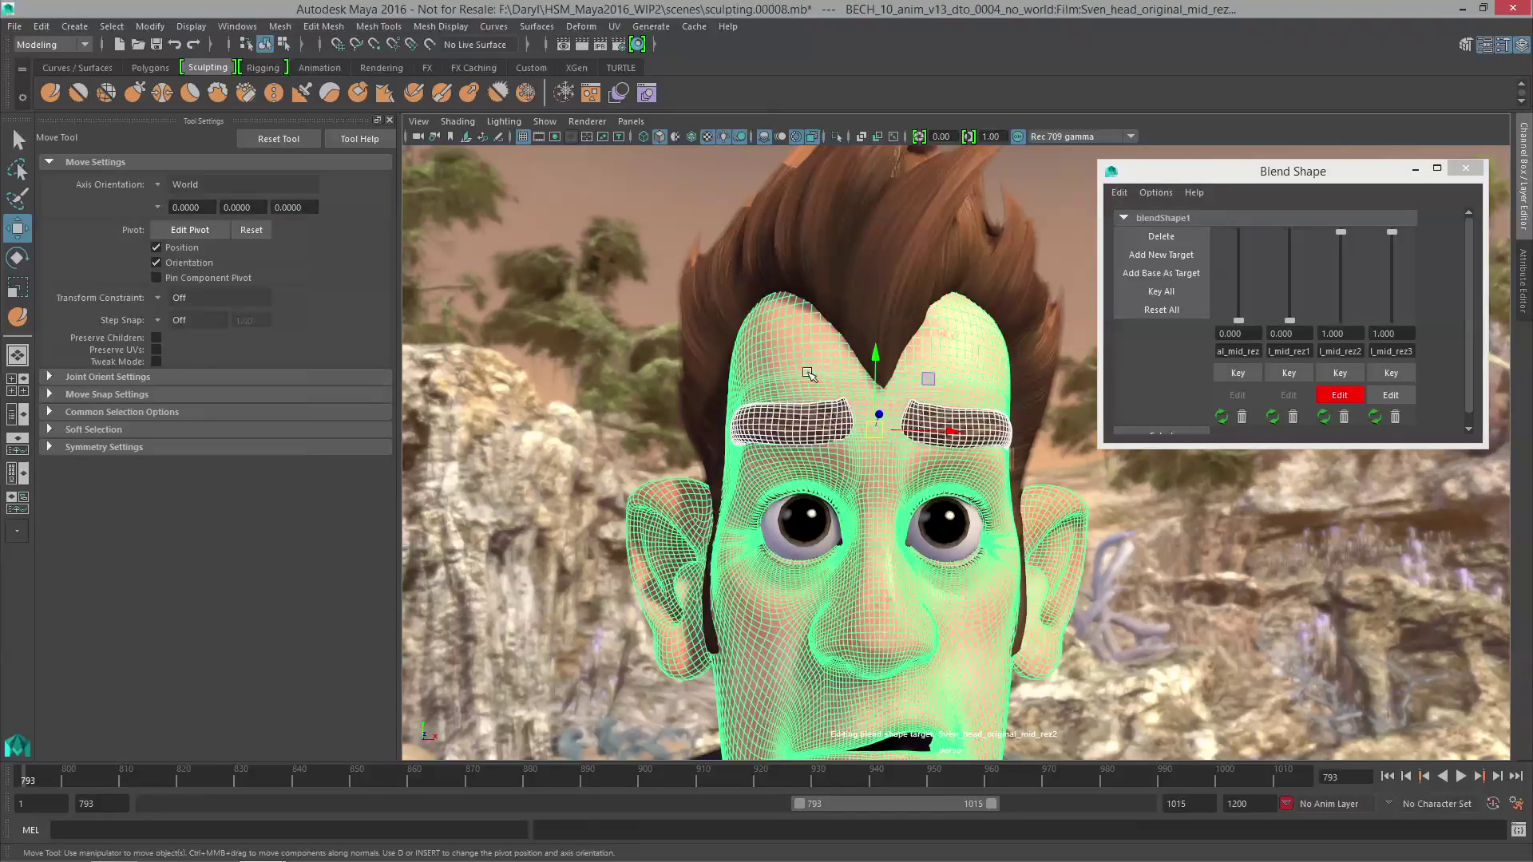
pyautogui.click(49, 45)
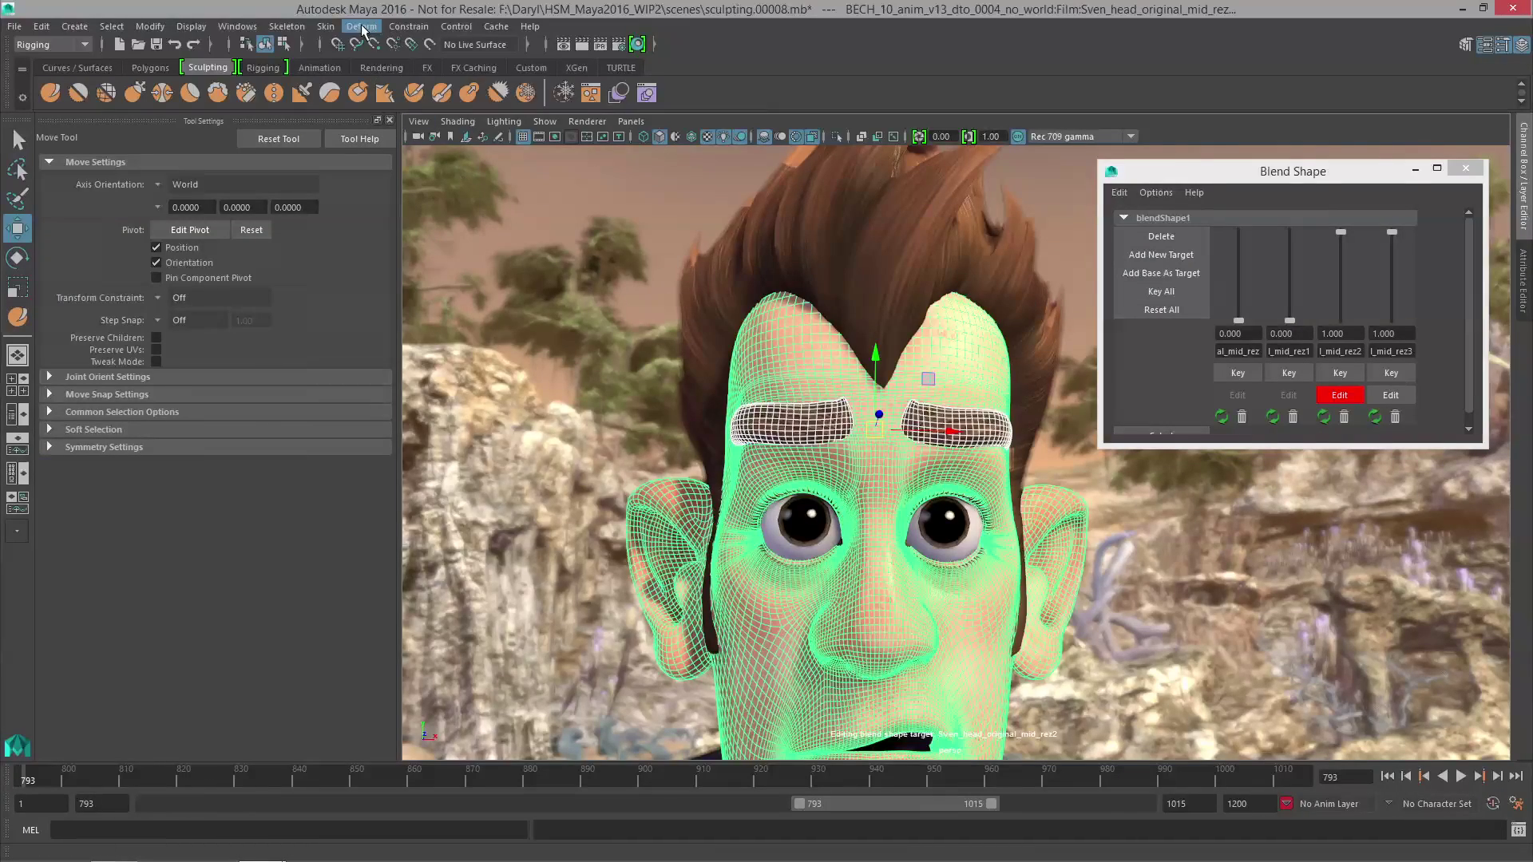
pyautogui.click(365, 27)
pyautogui.click(397, 133)
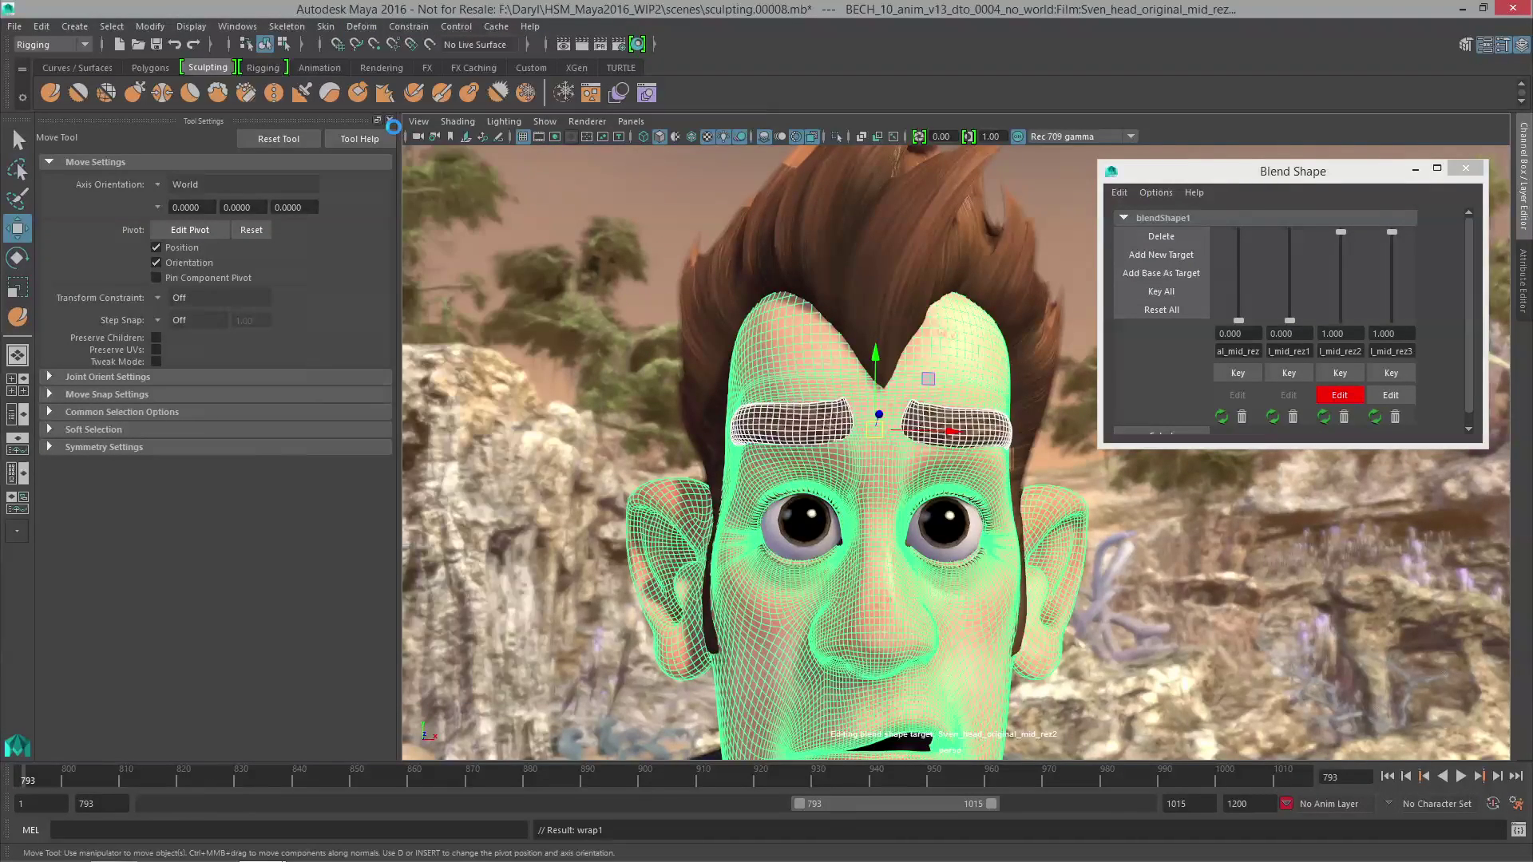
# Select only the head mesh and reactivate sculpting with the Grab Tool.
pyautogui.keyDown('shift'); pyautogui.click(794, 359); pyautogui.keyUp('shift')
pyautogui.keyDown('alt'); pyautogui.moveTo(784, 359); pyautogui.dragTo(797, 356); pyautogui.keyUp('alt')
pyautogui.click(784, 357)
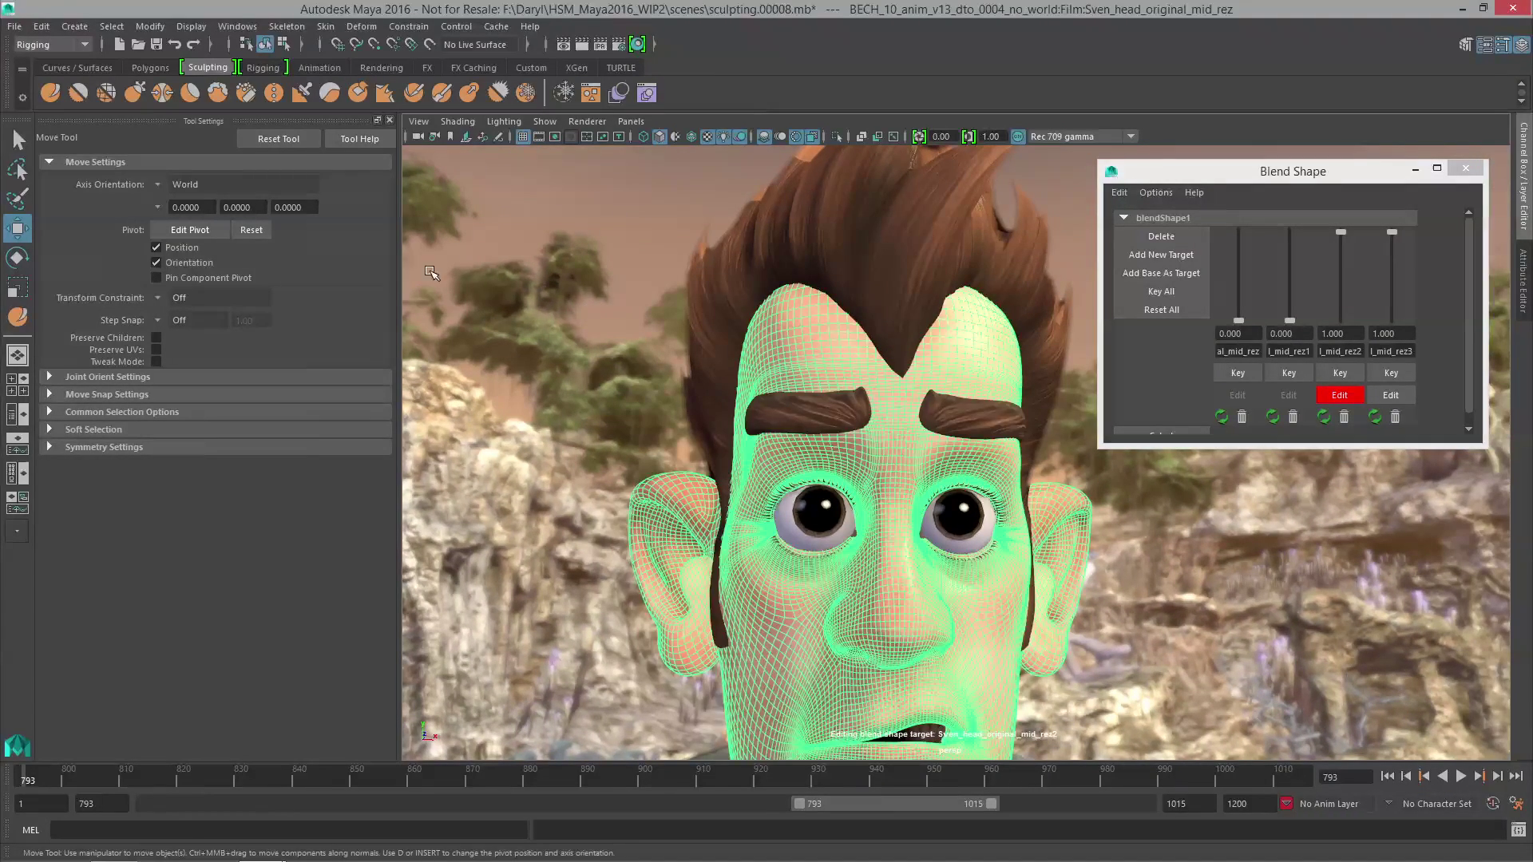
pyautogui.click(53, 94)
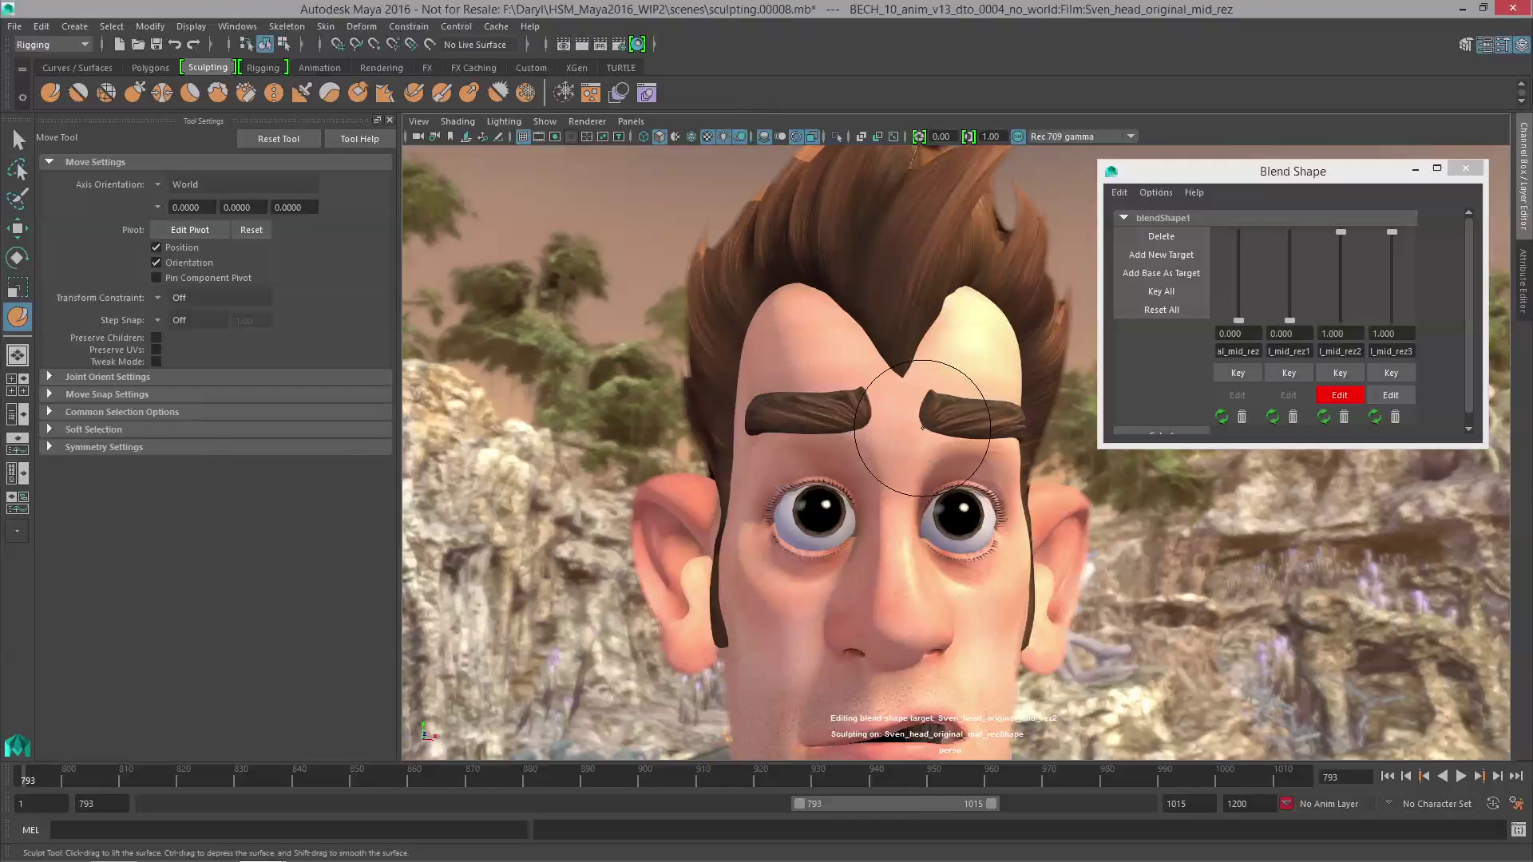
pyautogui.rightClick(807, 369)
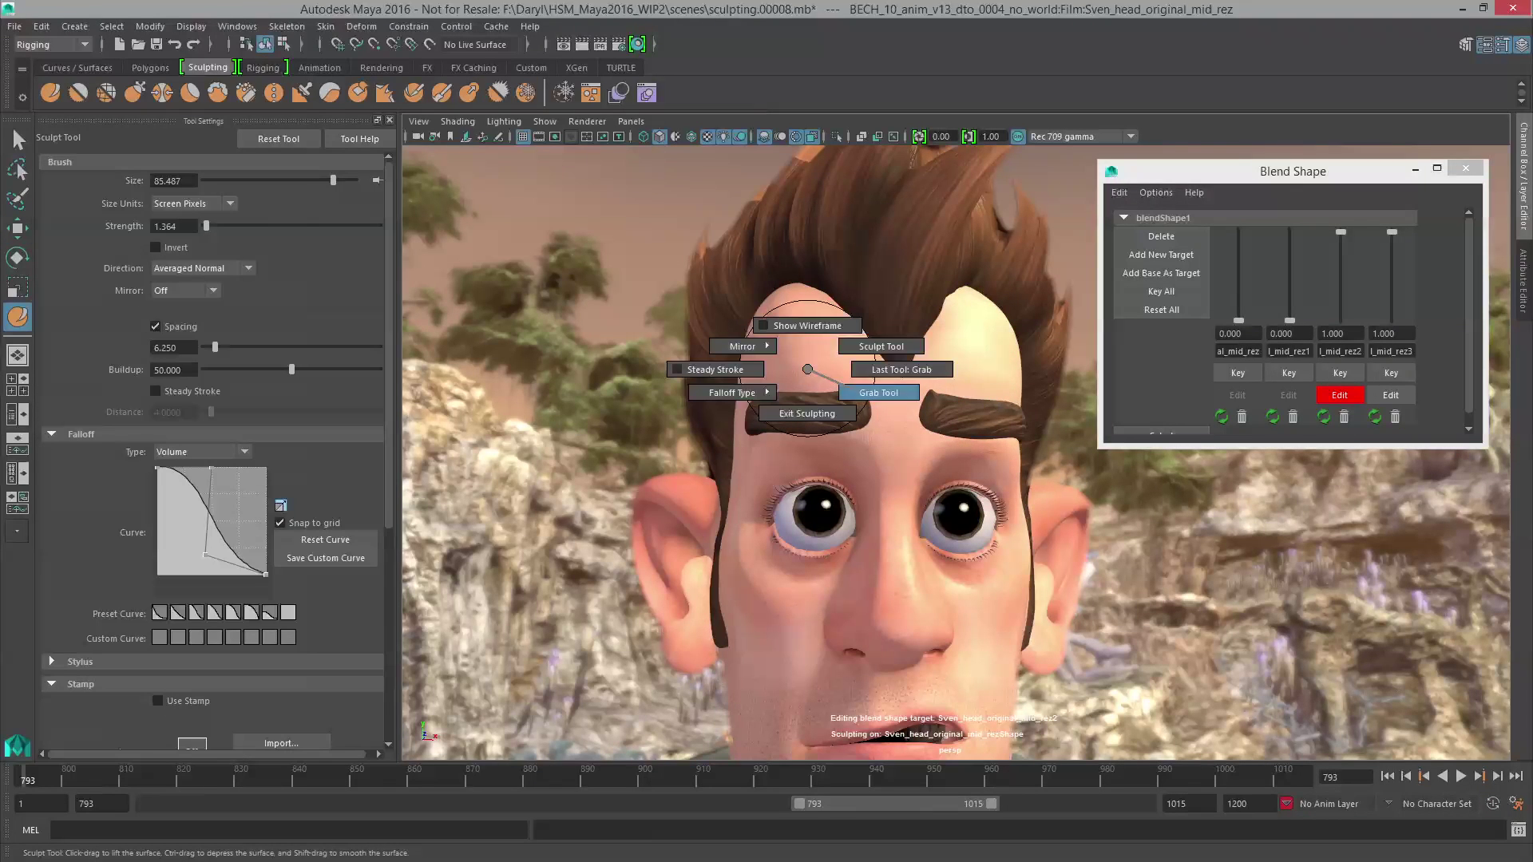
pyautogui.click(840, 388)
# Enlarge the grab brush to 119.487 and pull up the brow area at the outer end of the character's right eyebrow.
pyautogui.moveTo(793, 383); pyautogui.dragTo(778, 401)
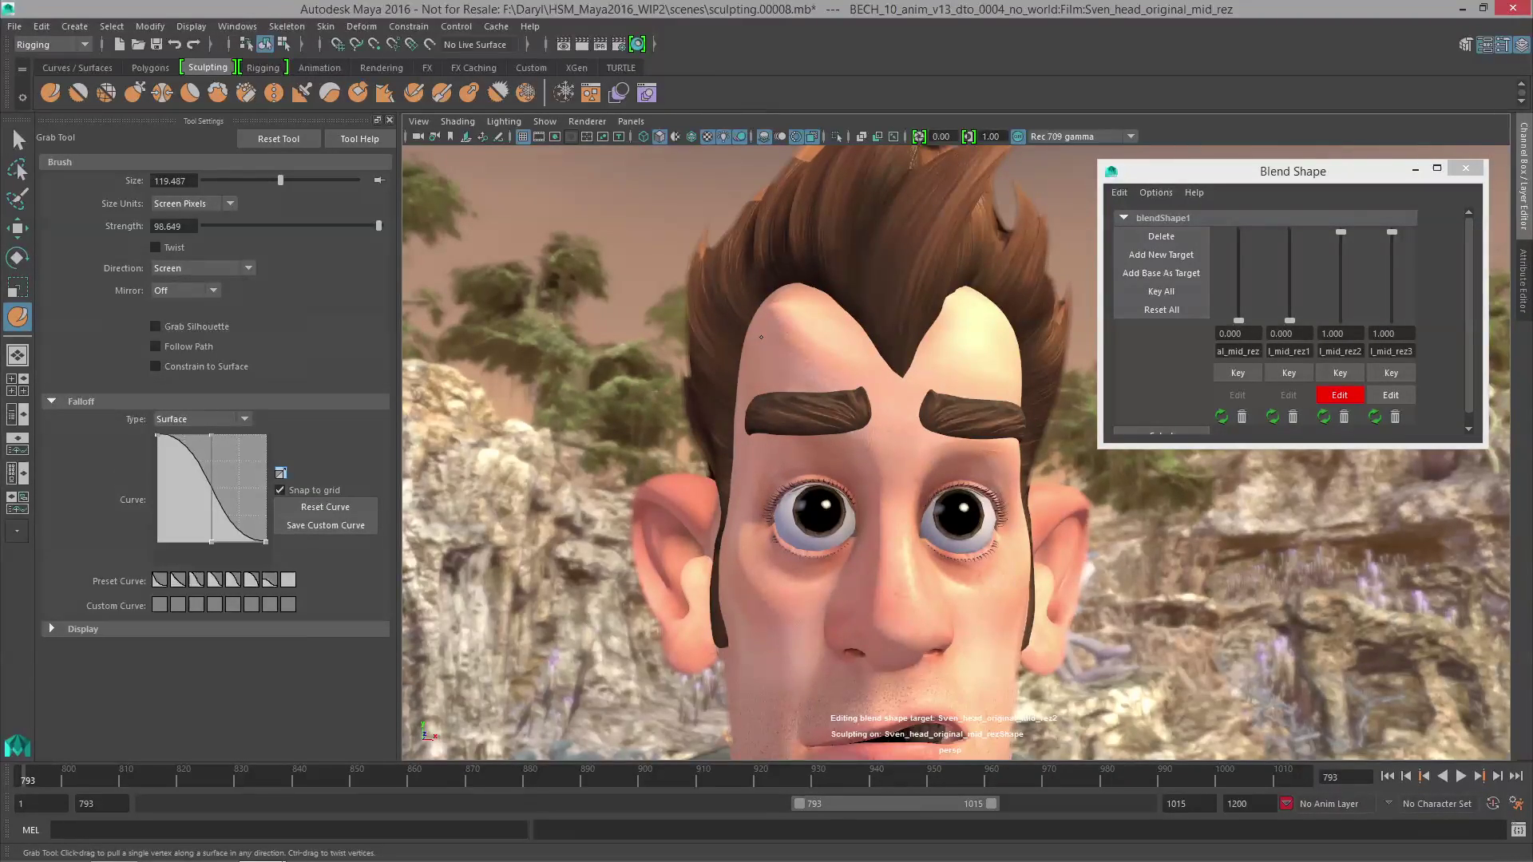
pyautogui.moveTo(767, 399); pyautogui.dragTo(765, 343)
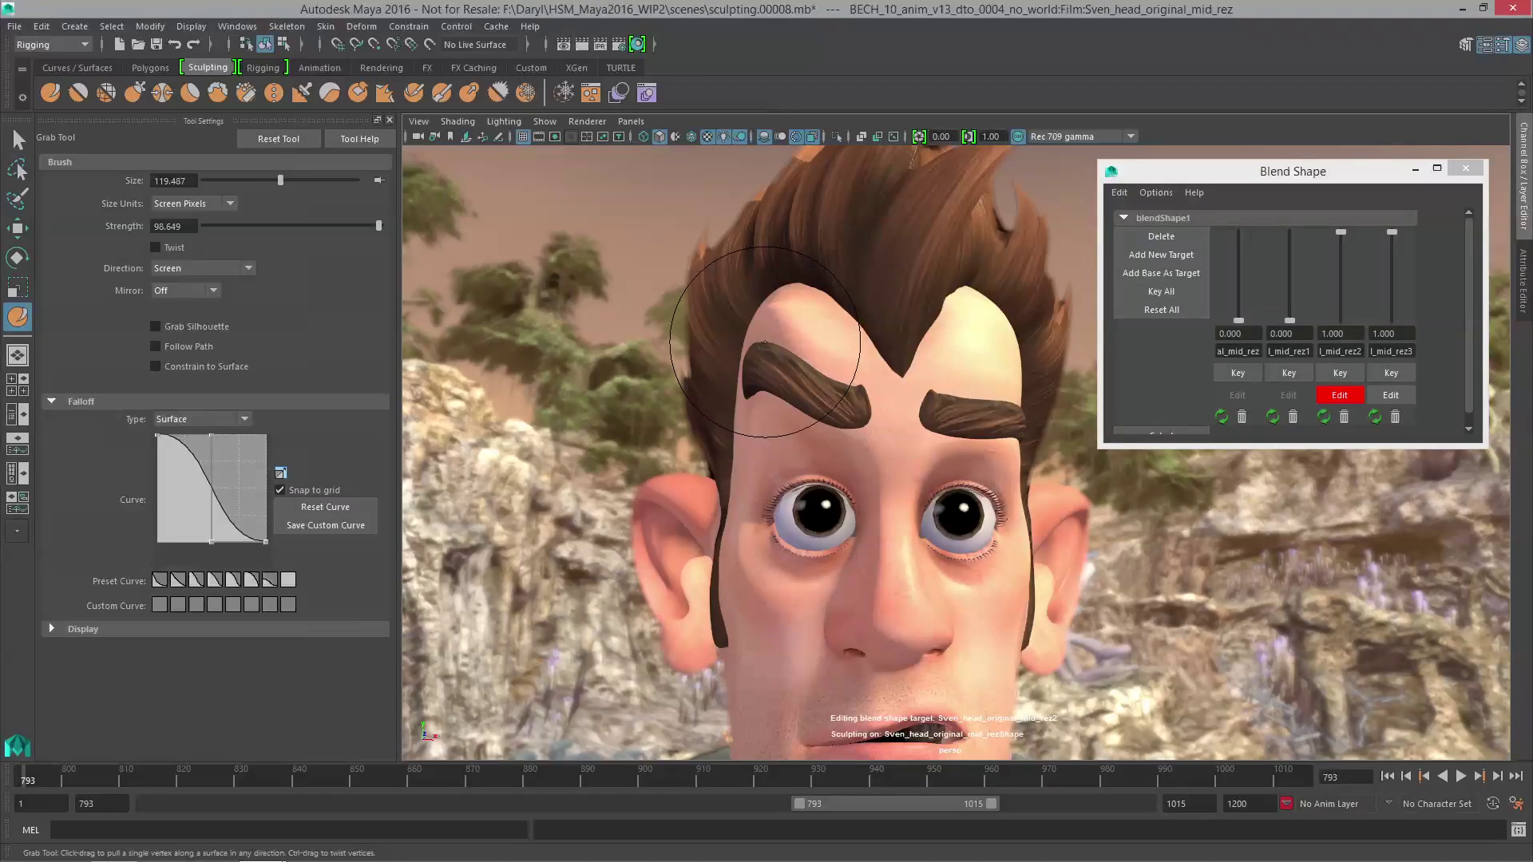